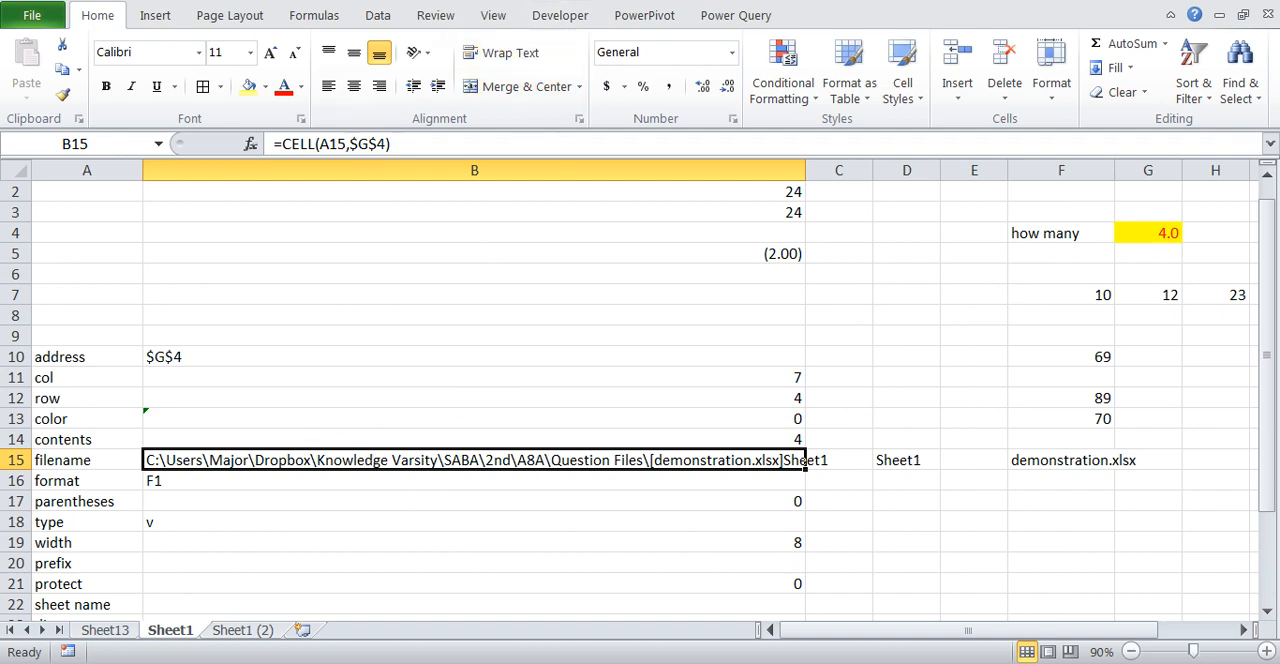
- Change the reference argument of the CELL formula in B15 from the highlighted "how many" value to $E$2
{"action": "key", "text": "F2"}
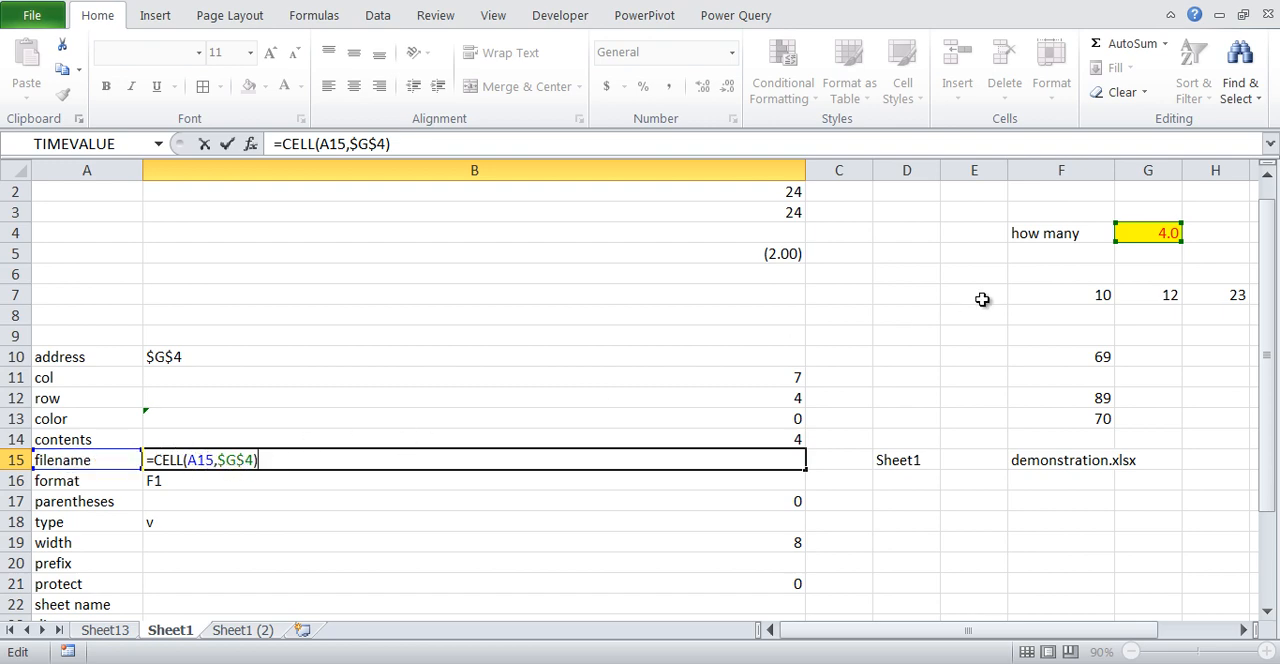
{"action": "left_click", "coordinate": [247, 463]}
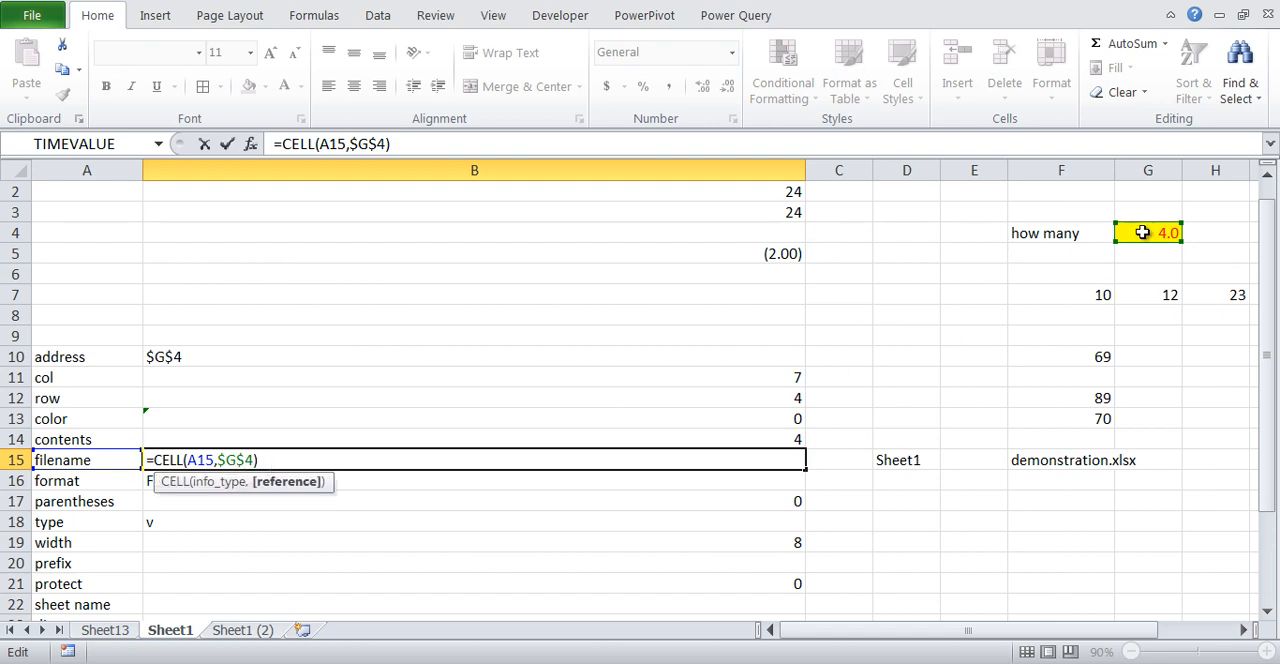
{"action": "left_click", "coordinate": [974, 191]}
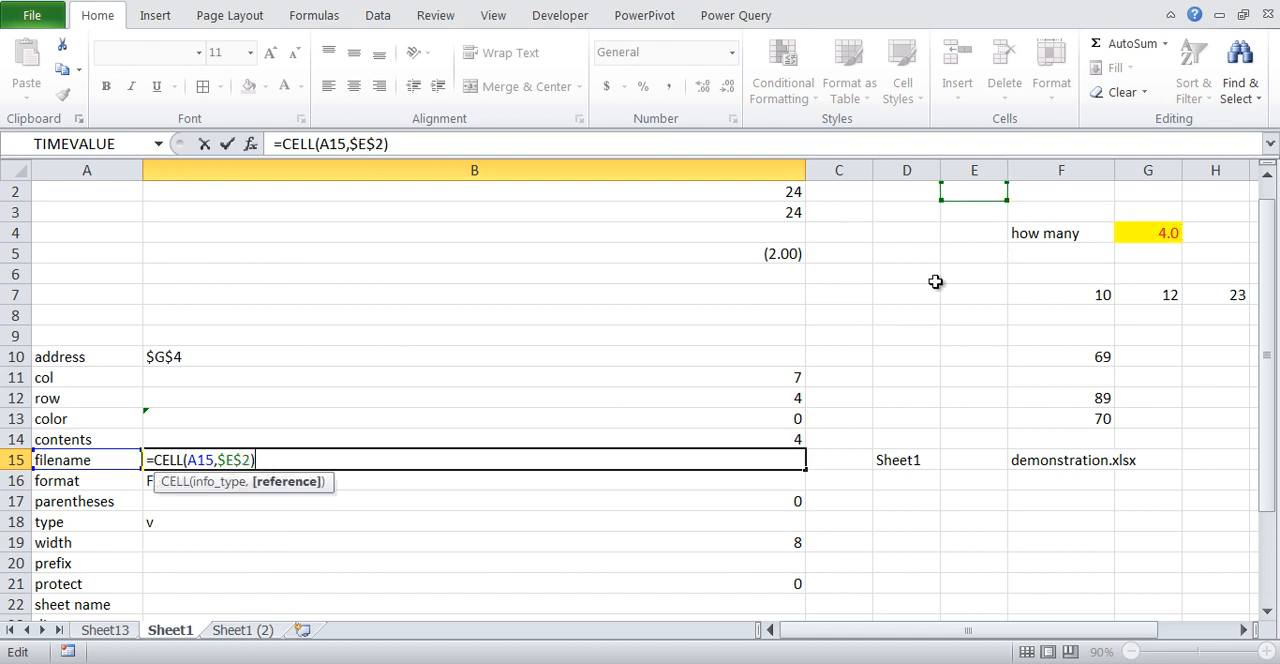
{"action": "key", "text": "Return"}
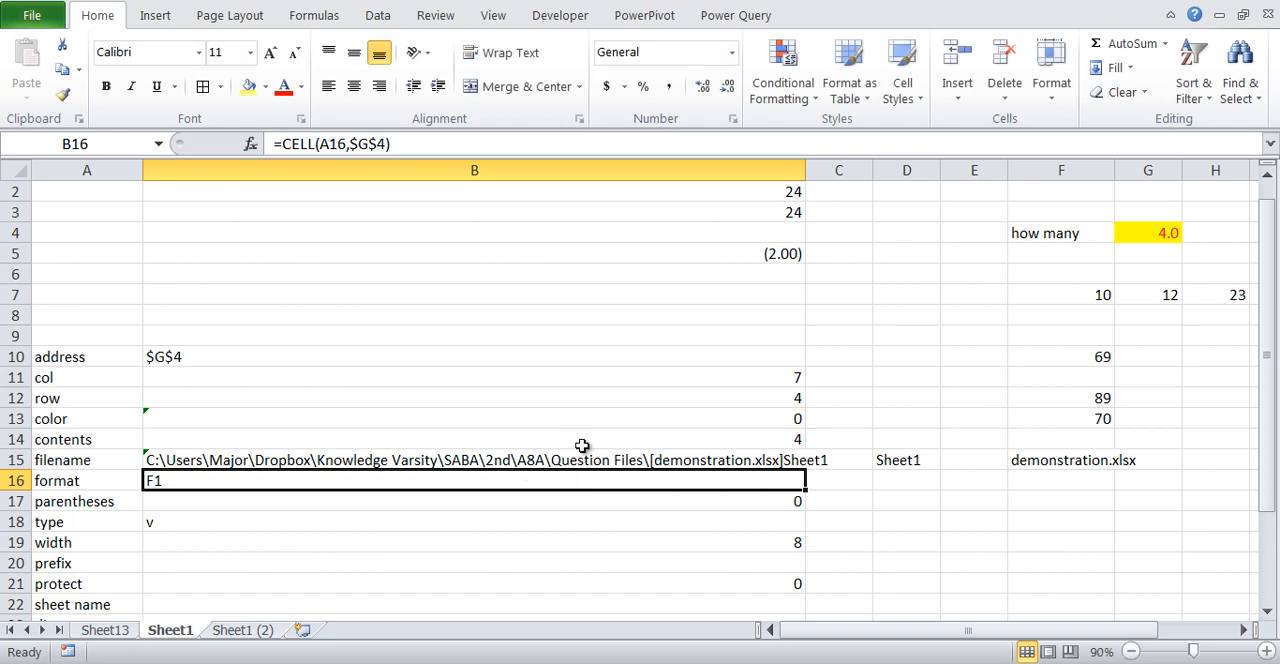
{"action": "left_click", "coordinate": [601, 460]}
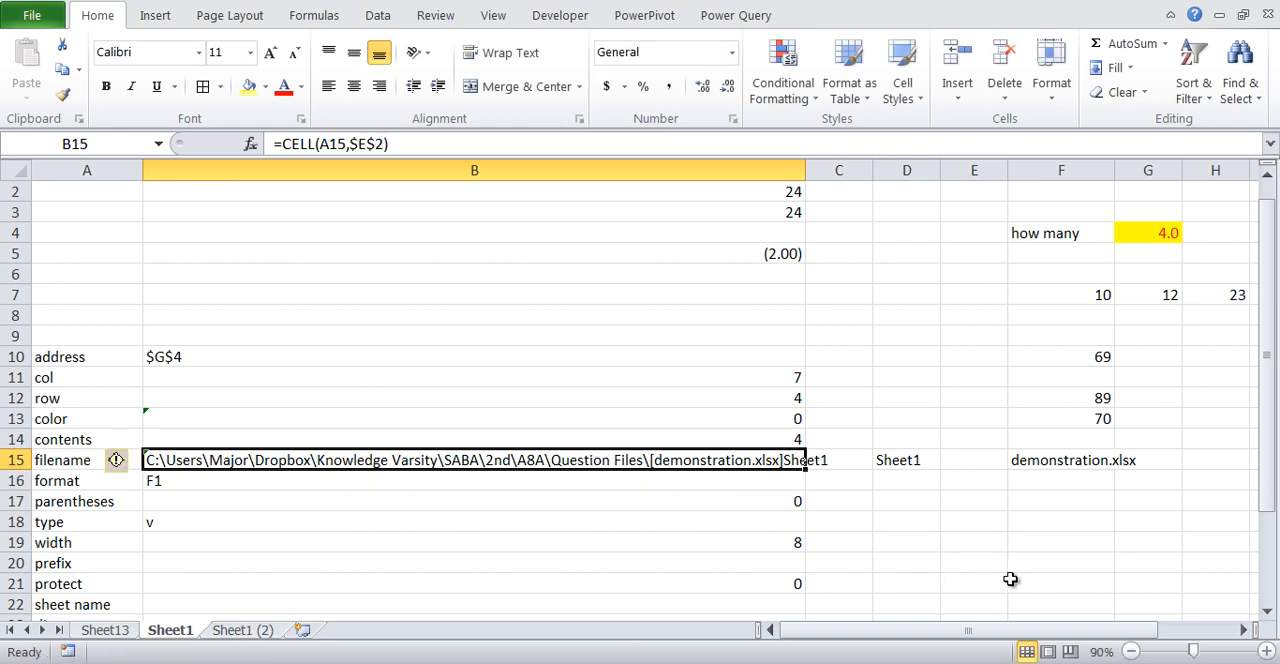
- Examine the folder path and the bracketed workbook name in the filename result in B15
{"action": "key", "text": "F2"}
{"action": "key", "text": "Escape"}
{"action": "mouse_move", "coordinate": [140, 468]}
{"action": "left_mouse_down"}
{"action": "mouse_move", "coordinate": [642, 479]}
{"action": "mouse_move", "coordinate": [500, 429]}
{"action": "mouse_move", "coordinate": [152, 436]}
{"action": "left_mouse_up"}
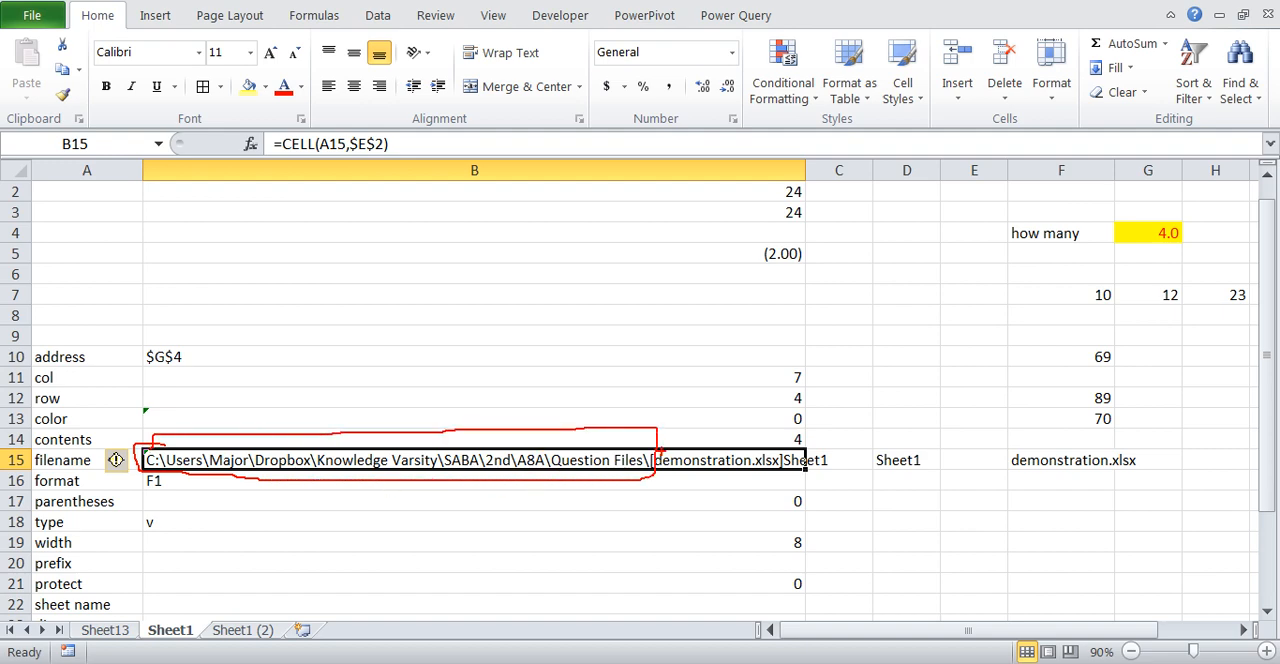
{"action": "mouse_move", "coordinate": [664, 437]}
{"action": "left_mouse_down"}
{"action": "mouse_move", "coordinate": [686, 435]}
{"action": "mouse_move", "coordinate": [764, 482]}
{"action": "mouse_move", "coordinate": [672, 434]}
{"action": "left_mouse_up"}
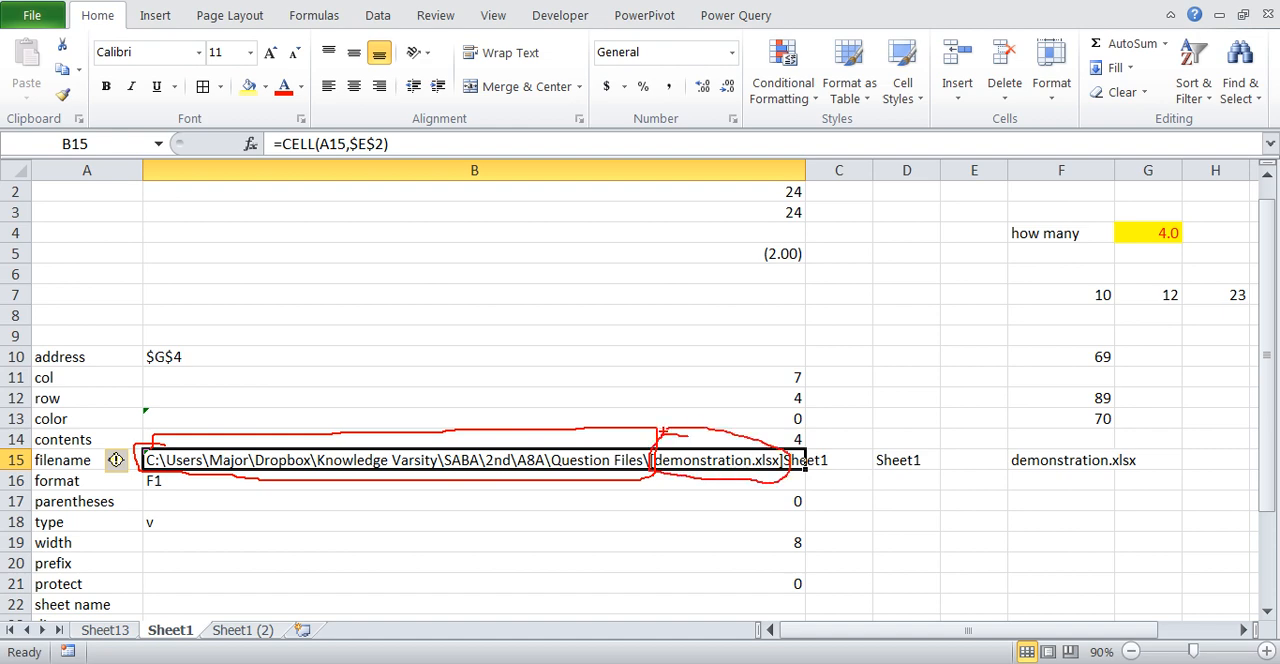
{"action": "key", "text": "Escape"}
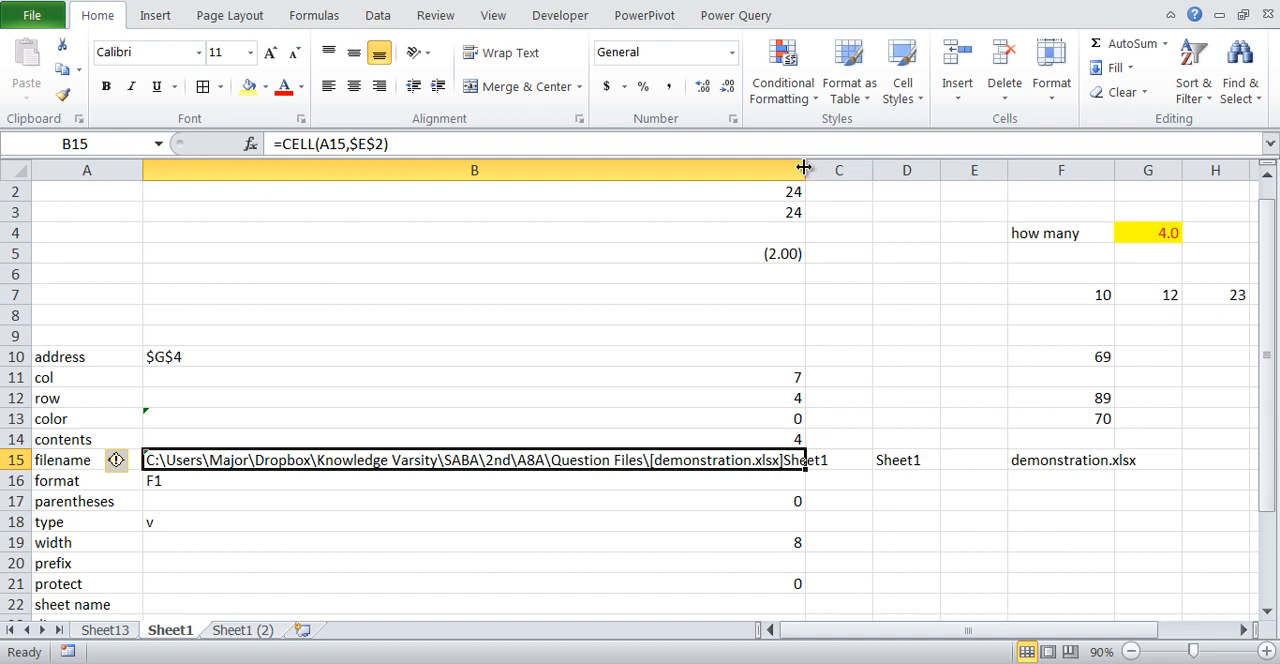
- Widen column B so the whole file path in B15 fits inside the cell
{"action": "left_click_drag", "start_coordinate": [804, 167], "coordinate": [900, 167]}
{"action": "key", "text": "F2"}
{"action": "key", "text": "Escape"}
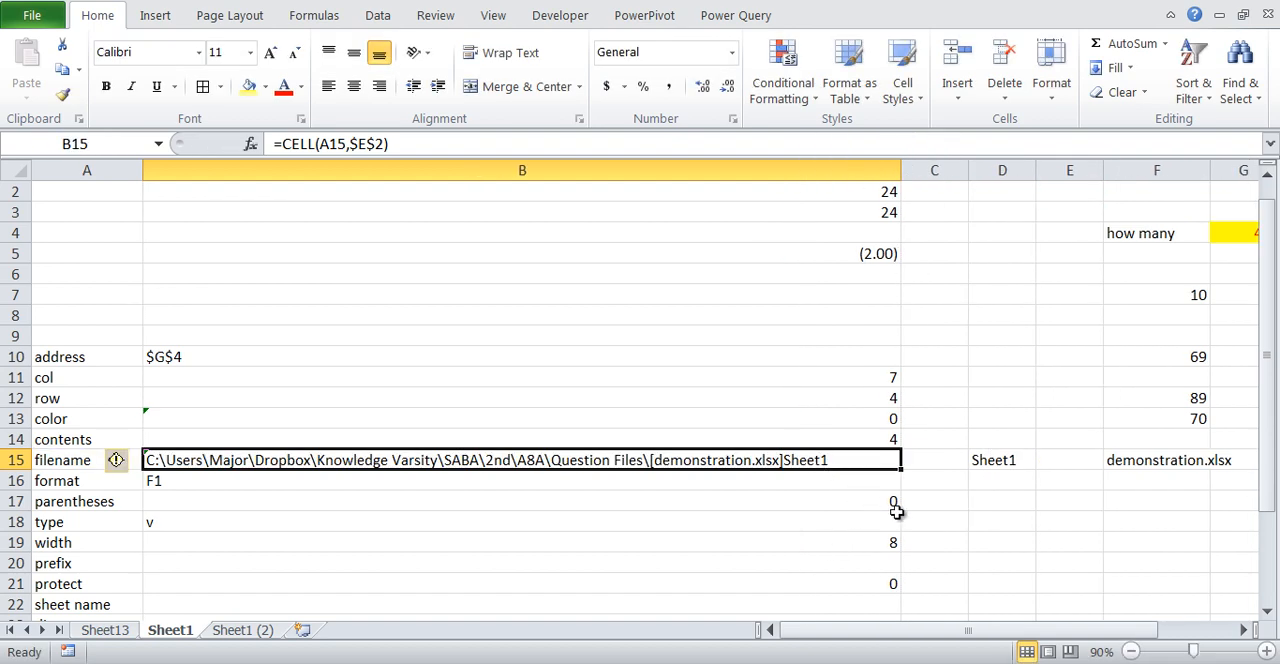
- Compare the sheet name at the end of the B15 result with the active sheet's name
{"action": "key", "text": "ctrl+2"}
{"action": "mouse_move", "coordinate": [843, 448]}
{"action": "left_mouse_down"}
{"action": "mouse_move", "coordinate": [782, 481]}
{"action": "mouse_move", "coordinate": [826, 468]}
{"action": "left_mouse_up"}
{"action": "mouse_move", "coordinate": [192, 614]}
{"action": "left_mouse_down"}
{"action": "mouse_move", "coordinate": [153, 645]}
{"action": "mouse_move", "coordinate": [172, 617]}
{"action": "left_mouse_up"}
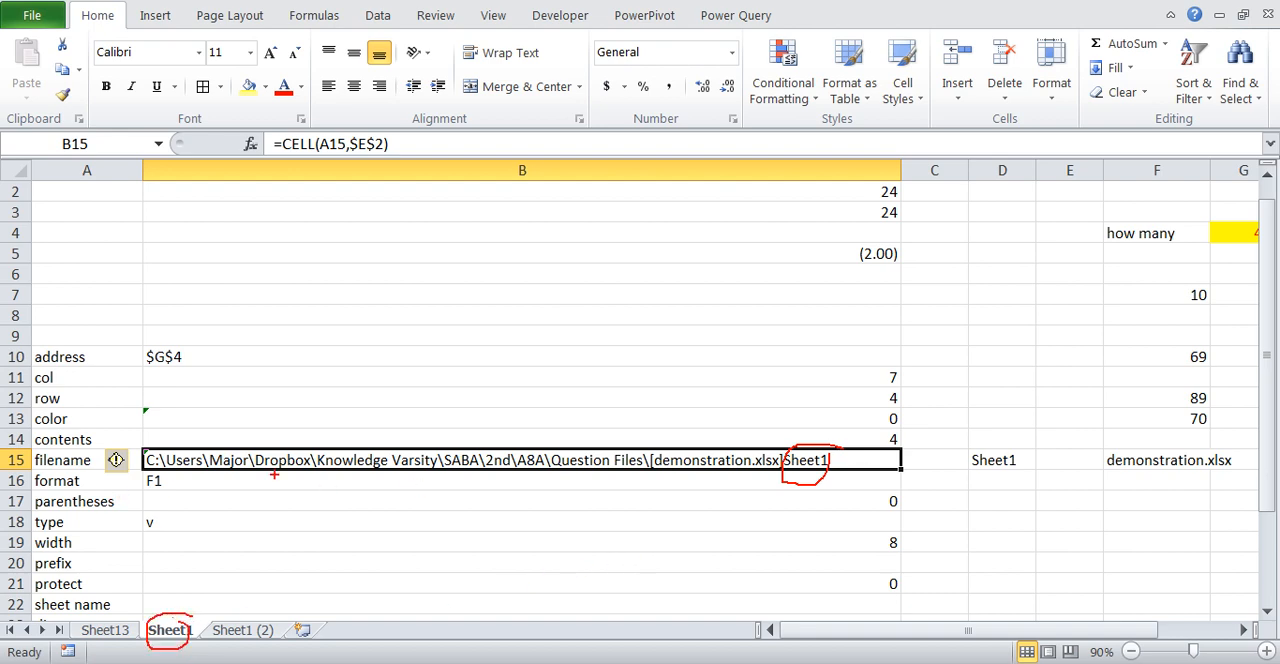
{"action": "key", "text": "Escape"}
- Switch to Excel Help, read the CELL function's "filename" entry about the full path, and return to the workbook
{"action": "key", "text": "alt+Tab"}
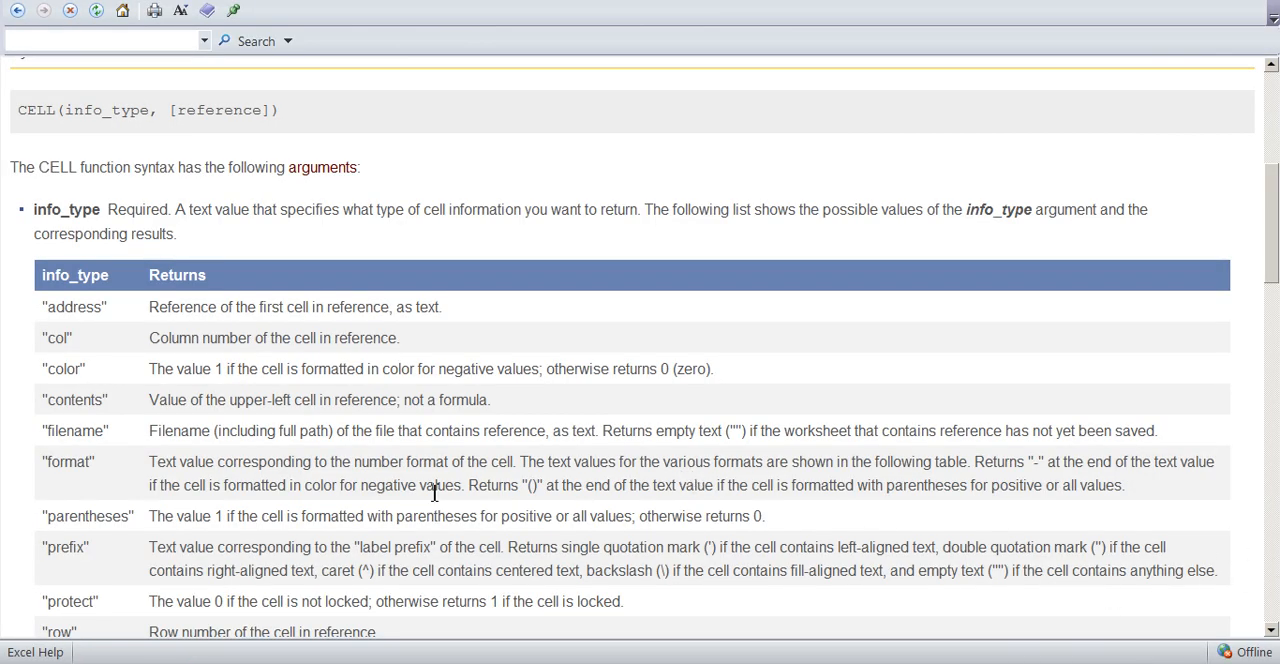
{"action": "mouse_move", "coordinate": [251, 423]}
{"action": "left_mouse_down"}
{"action": "mouse_move", "coordinate": [284, 456]}
{"action": "mouse_move", "coordinate": [254, 414]}
{"action": "left_mouse_up"}
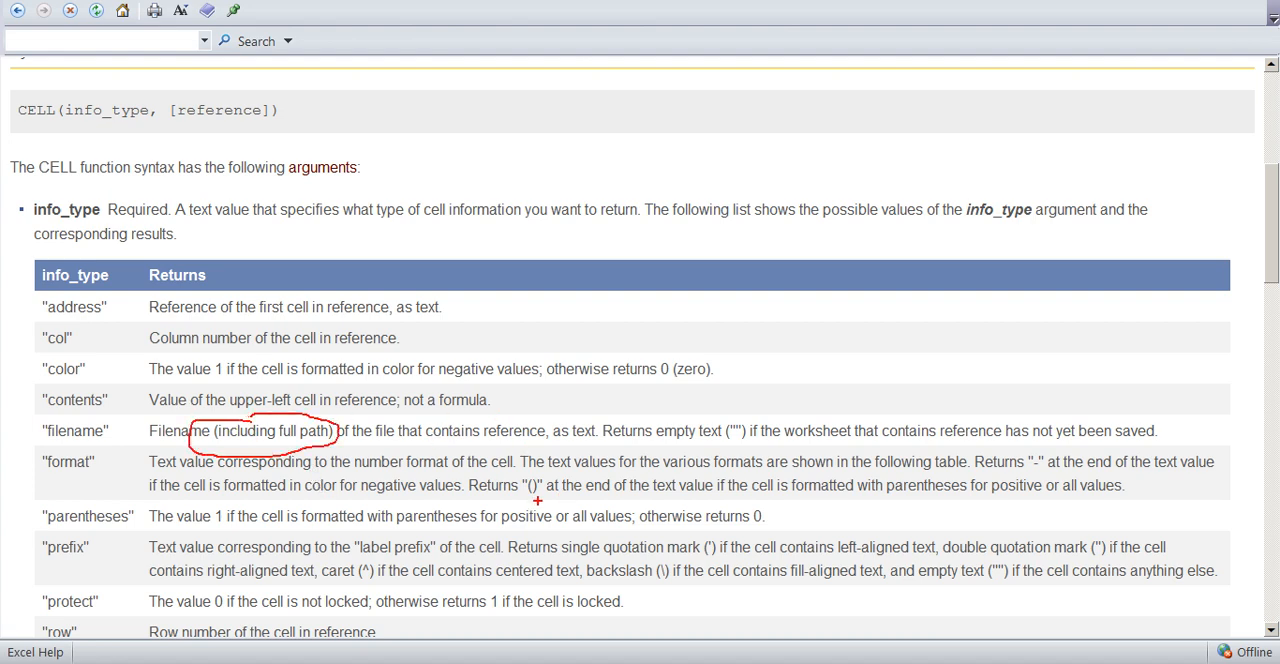
{"action": "key", "text": "Escape"}
{"action": "key", "text": "alt+Tab"}
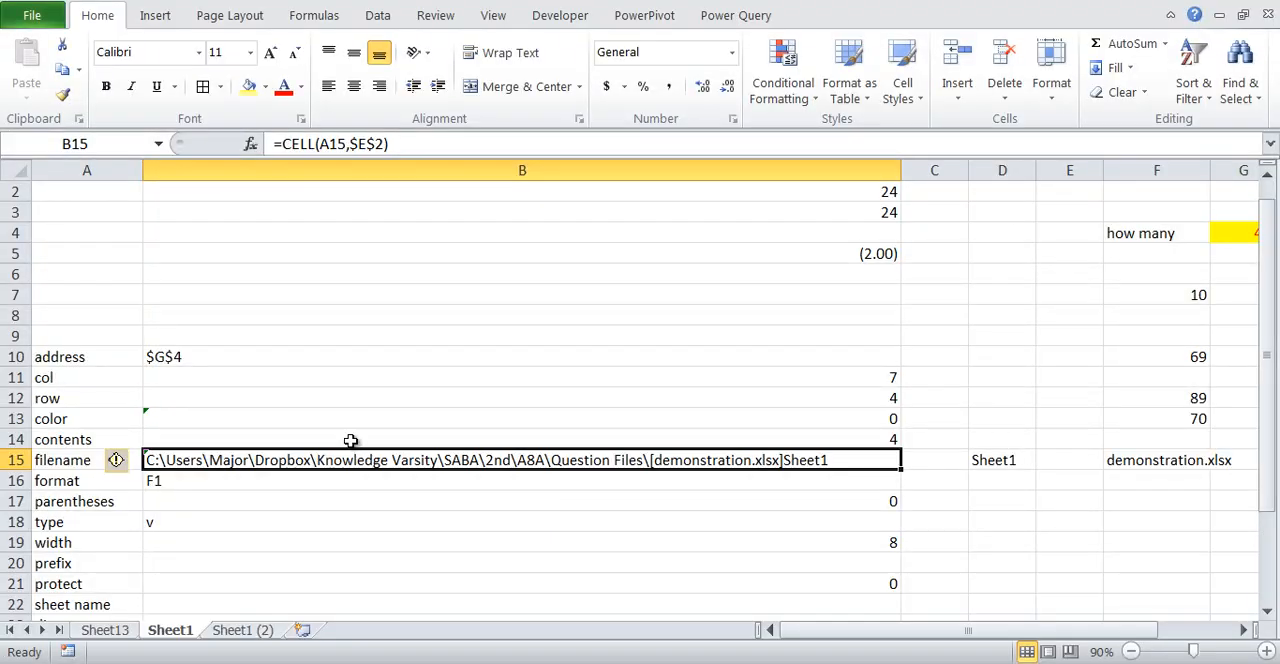
- Insert three blank rows between the filename and format rows, and select B16
{"action": "left_click", "coordinate": [266, 538]}
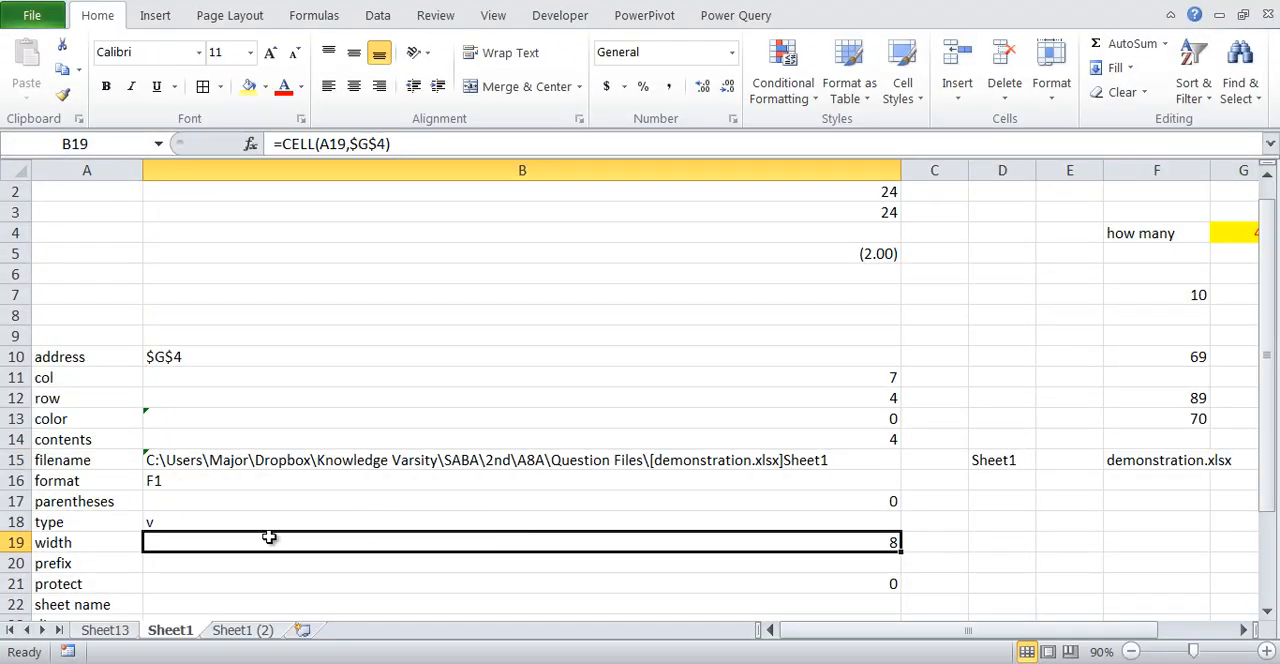
{"action": "right_click", "coordinate": [15, 482]}
{"action": "left_click", "coordinate": [62, 317]}
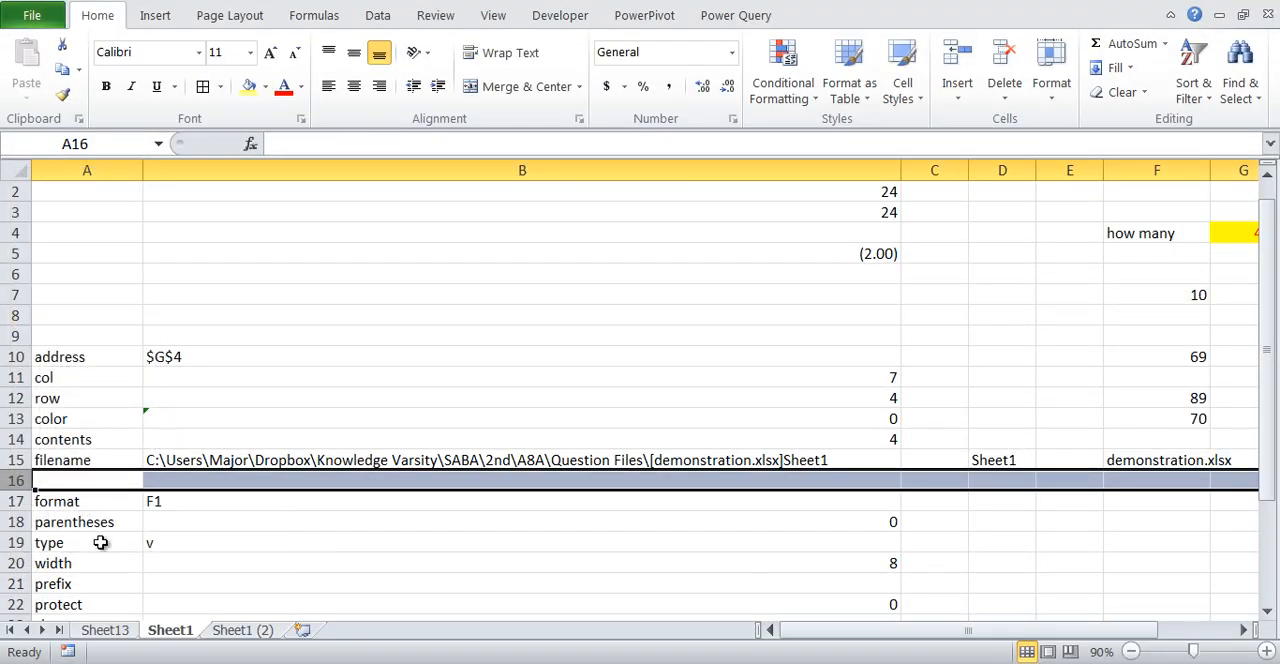
{"action": "key", "text": "F4"}
{"action": "key", "text": "F4"}
{"action": "left_click", "coordinate": [408, 543]}
{"action": "left_click", "coordinate": [443, 479]}
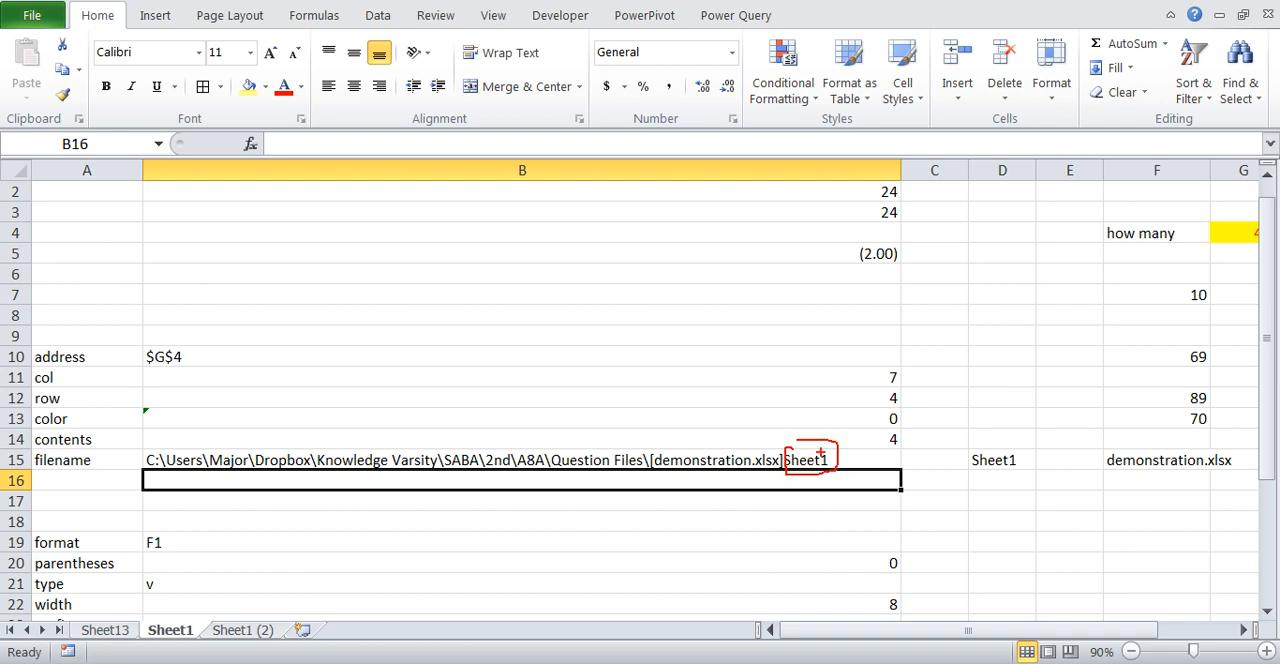
- Examine the sheet name in B15 and the closing bracket that precedes it
{"action": "left_click_drag", "start_coordinate": [828, 451], "coordinate": [856, 435]}
{"action": "key", "text": "e"}
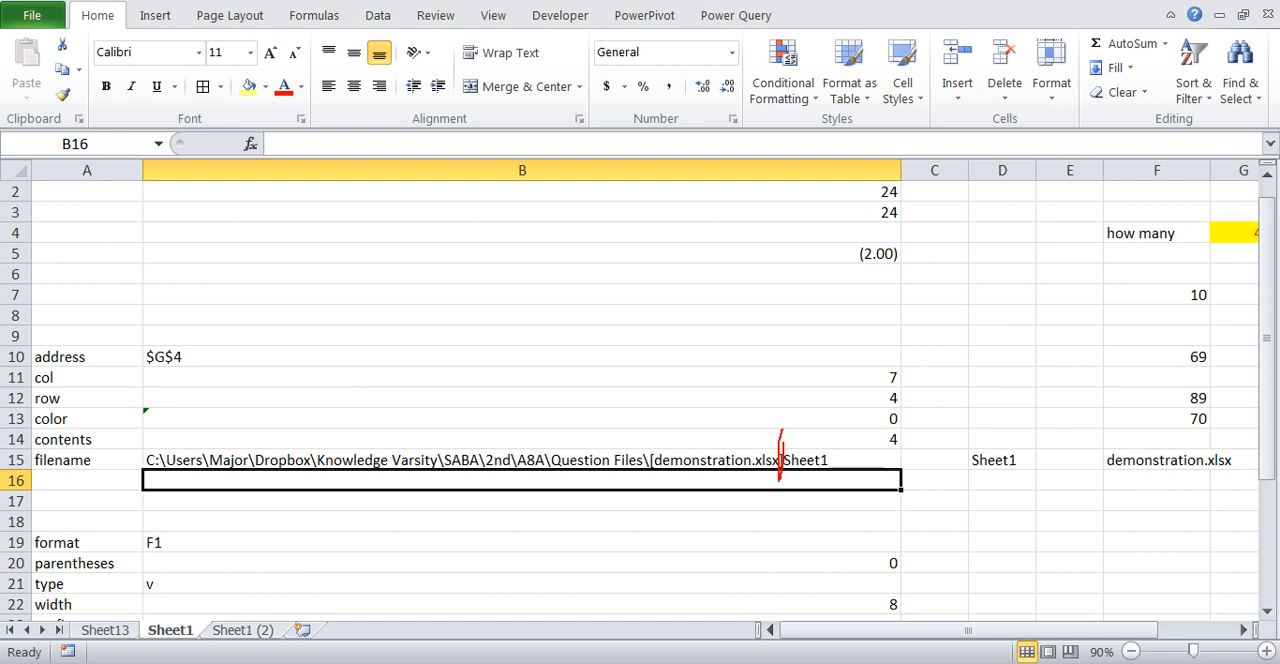
{"action": "left_click_drag", "start_coordinate": [743, 355], "coordinate": [760, 362]}
{"action": "key", "text": "Escape"}
- Review the RIGHT, LEN and SEARCH formula in D15 without changing it
{"action": "left_click", "coordinate": [1006, 444]}
{"action": "double_click", "coordinate": [1004, 460]}
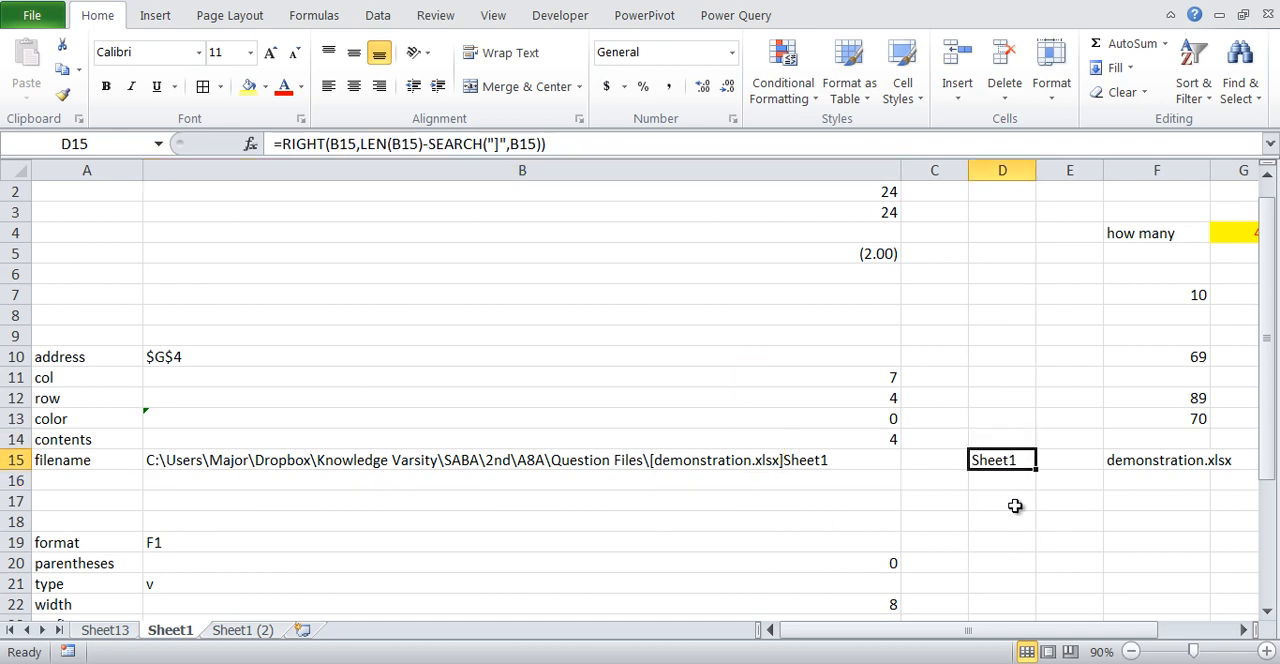
{"action": "key", "text": "ctrl+2"}
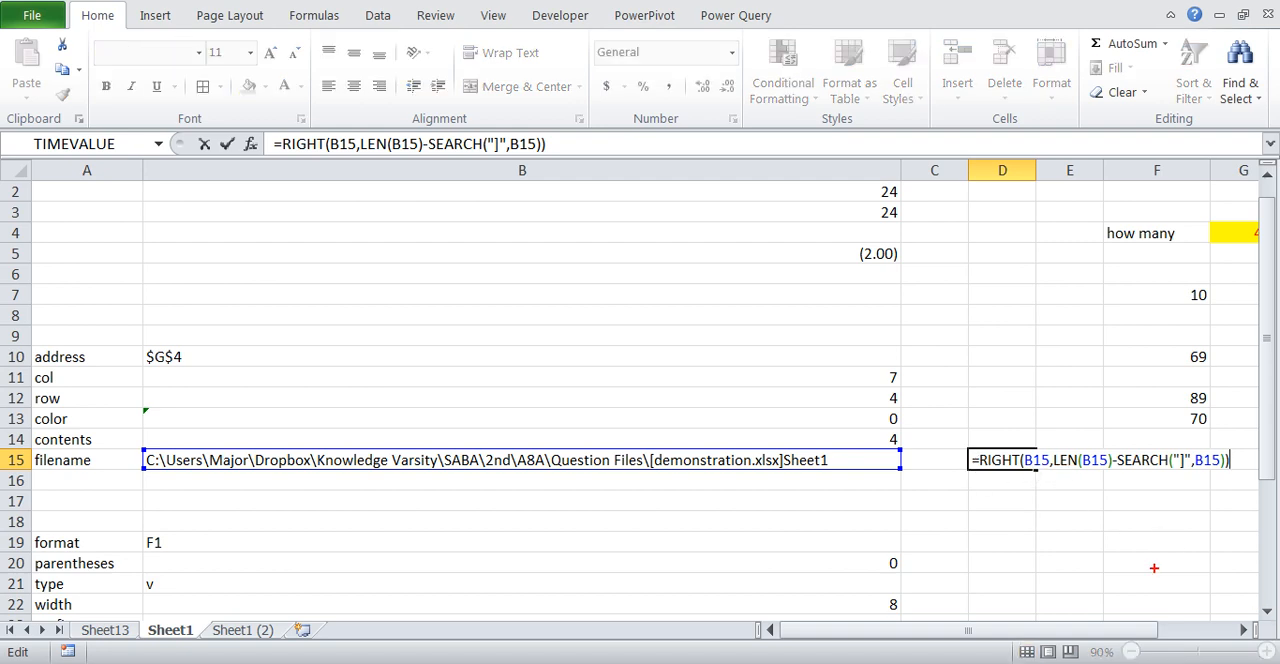
{"action": "left_click_drag", "start_coordinate": [1033, 452], "coordinate": [1048, 458]}
{"action": "key", "text": "Escape"}
{"action": "key", "text": "ctrl+Return"}
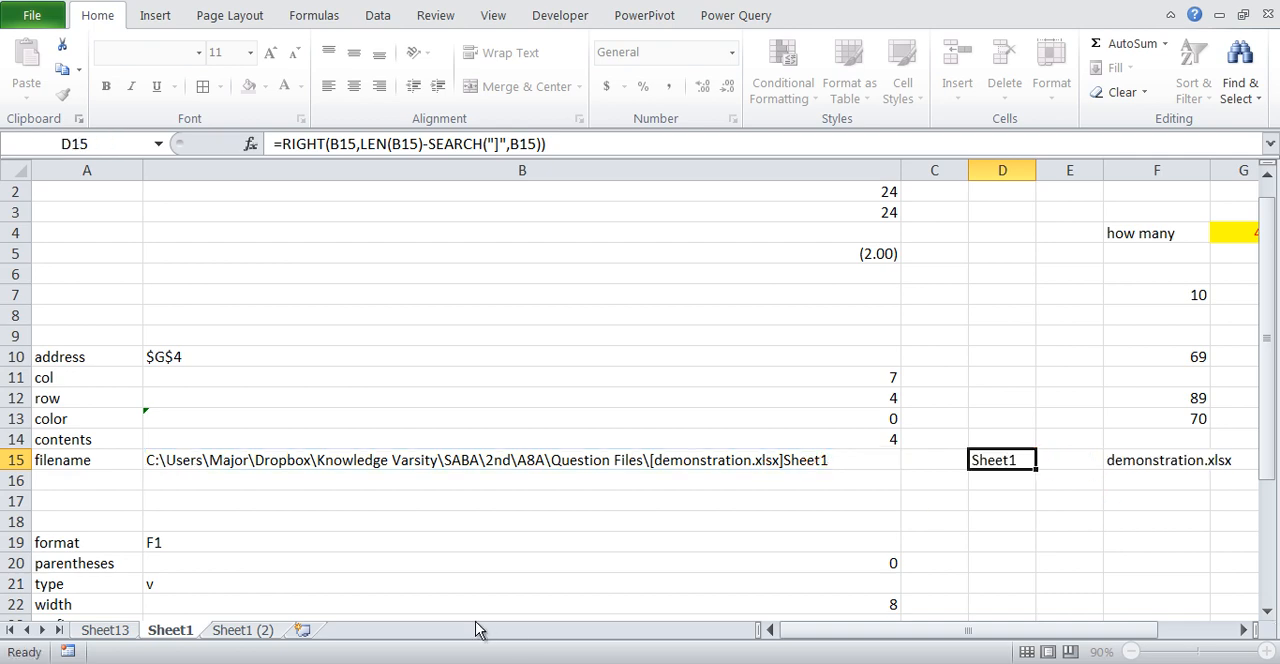
- Start a SEARCH formula in cell B16
{"action": "left_click", "coordinate": [385, 482]}
{"action": "type", "text": "=sea"}
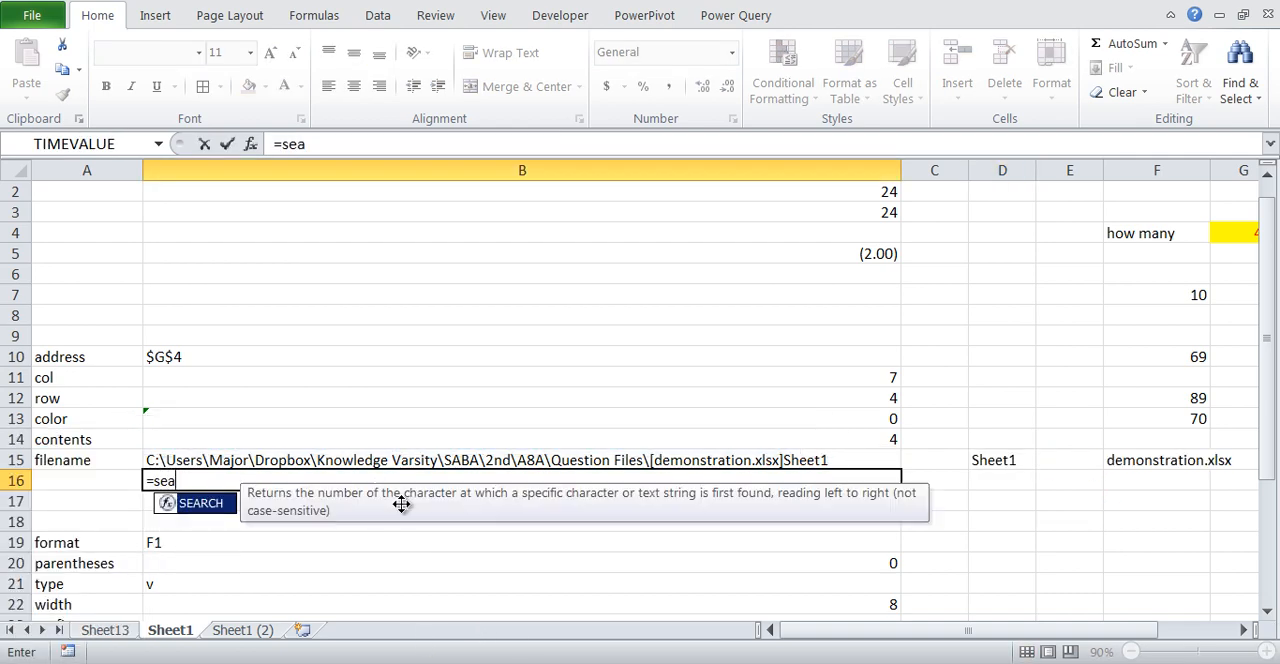
{"action": "key", "text": "Tab"}
{"action": "key", "text": "Up"}
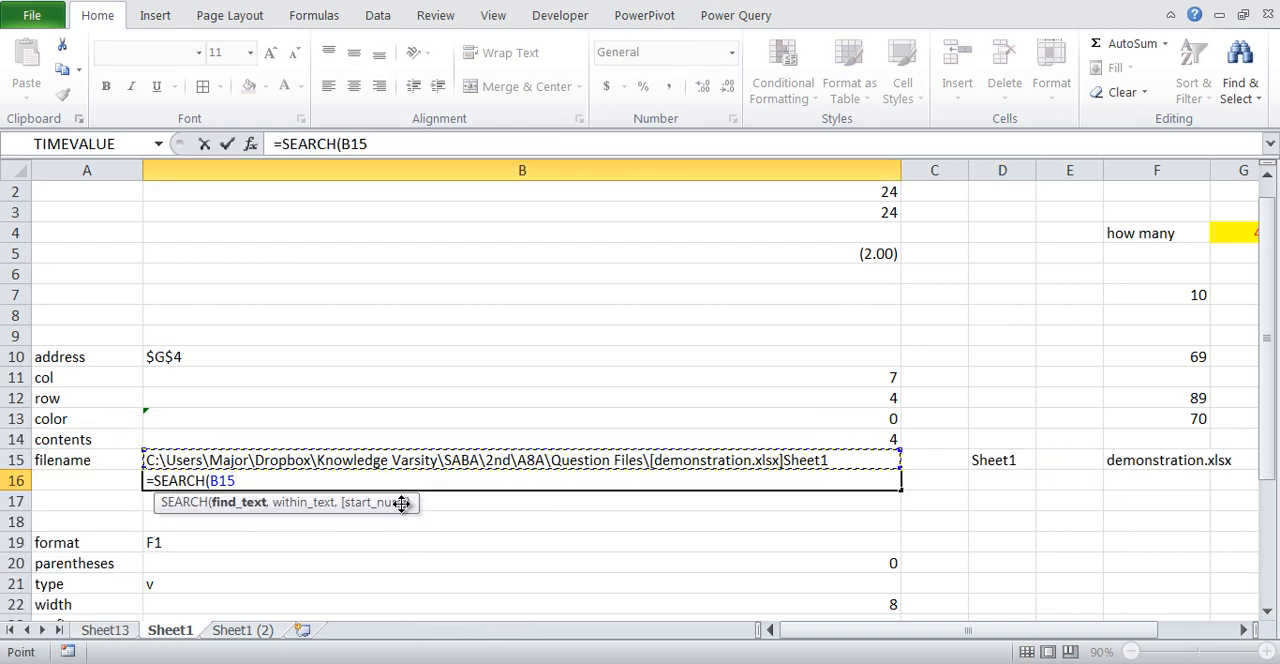
{"action": "type", "text": ",\""}
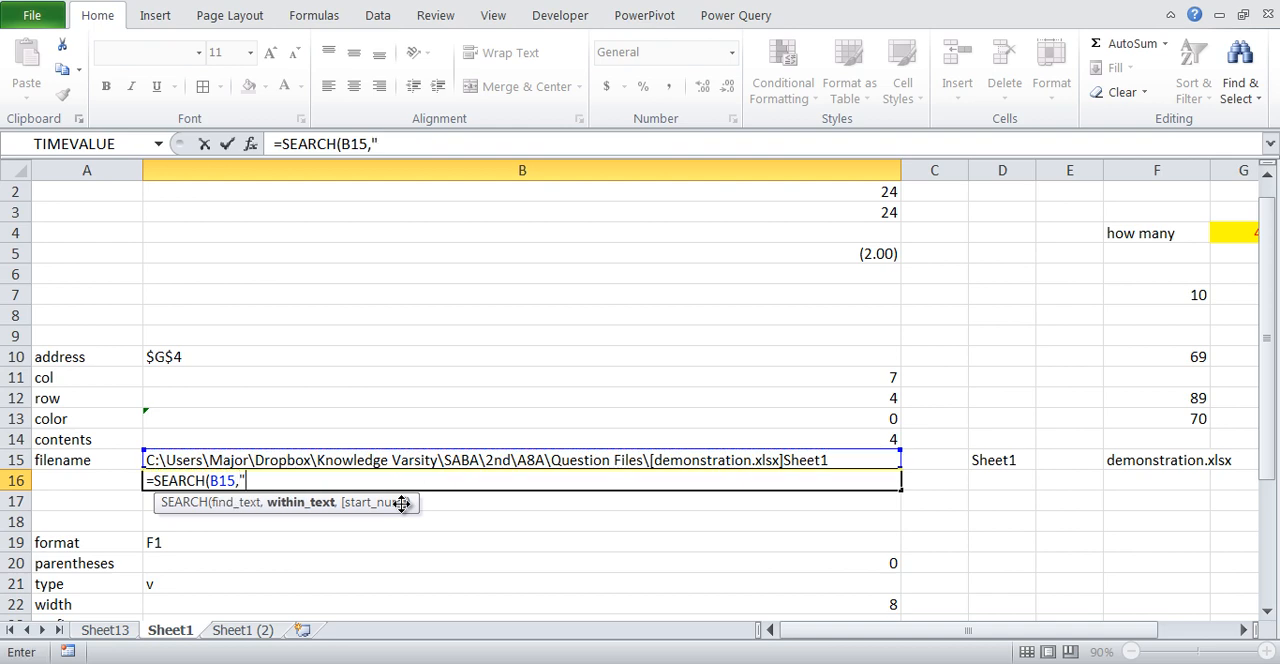
{"action": "key", "text": "BackSpace"}
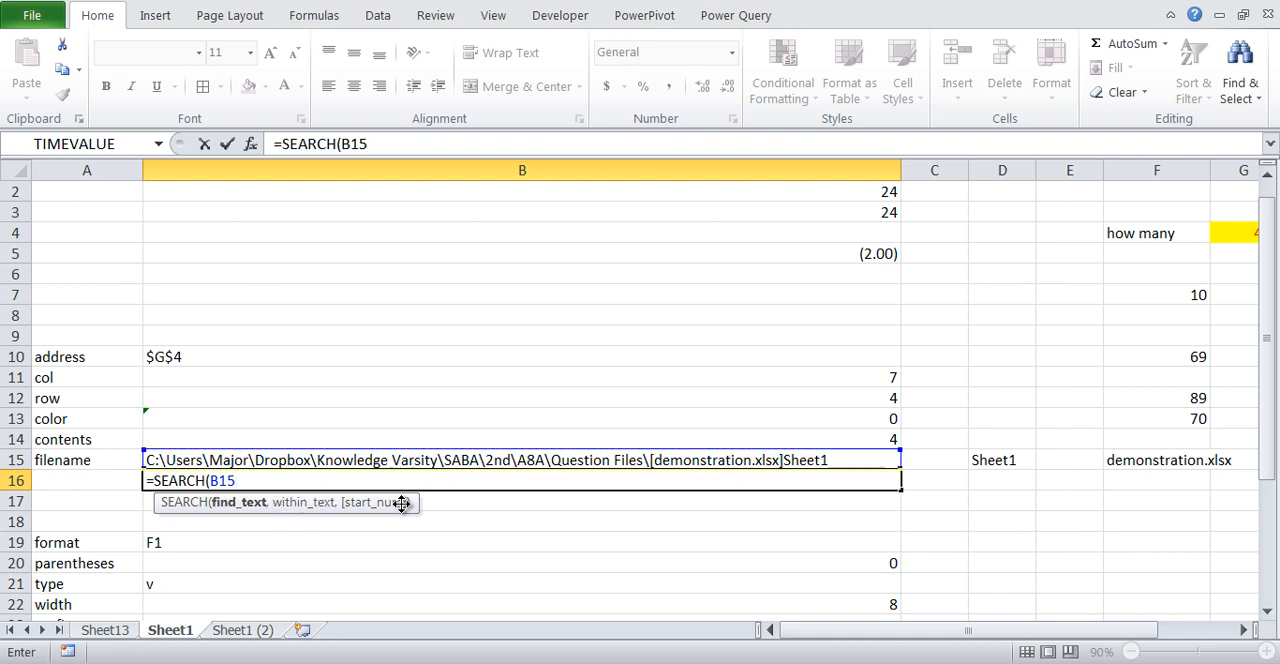
{"action": "key", "text": "BackSpace"}
{"action": "key", "text": "BackSpace"}
{"action": "key", "text": "BackSpace"}
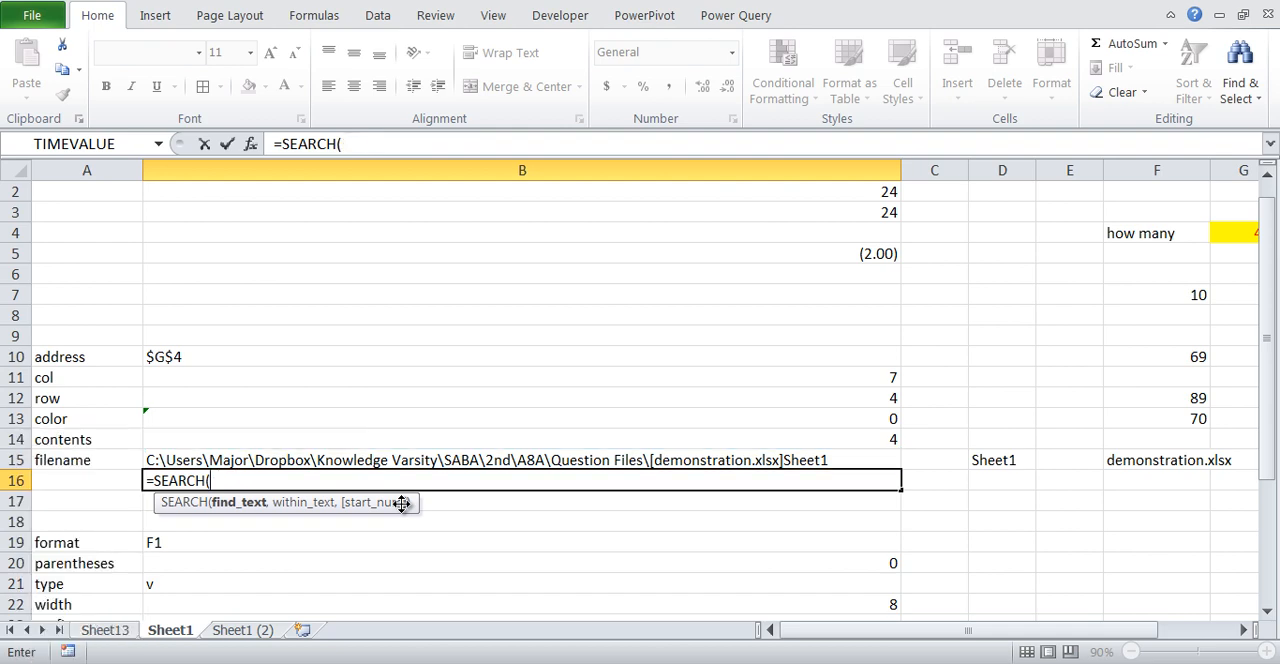
- Complete the B16 formula as =SEARCH("]",B15) to locate the closing bracket in the file path
{"action": "type", "text": "\"]\",B15"}
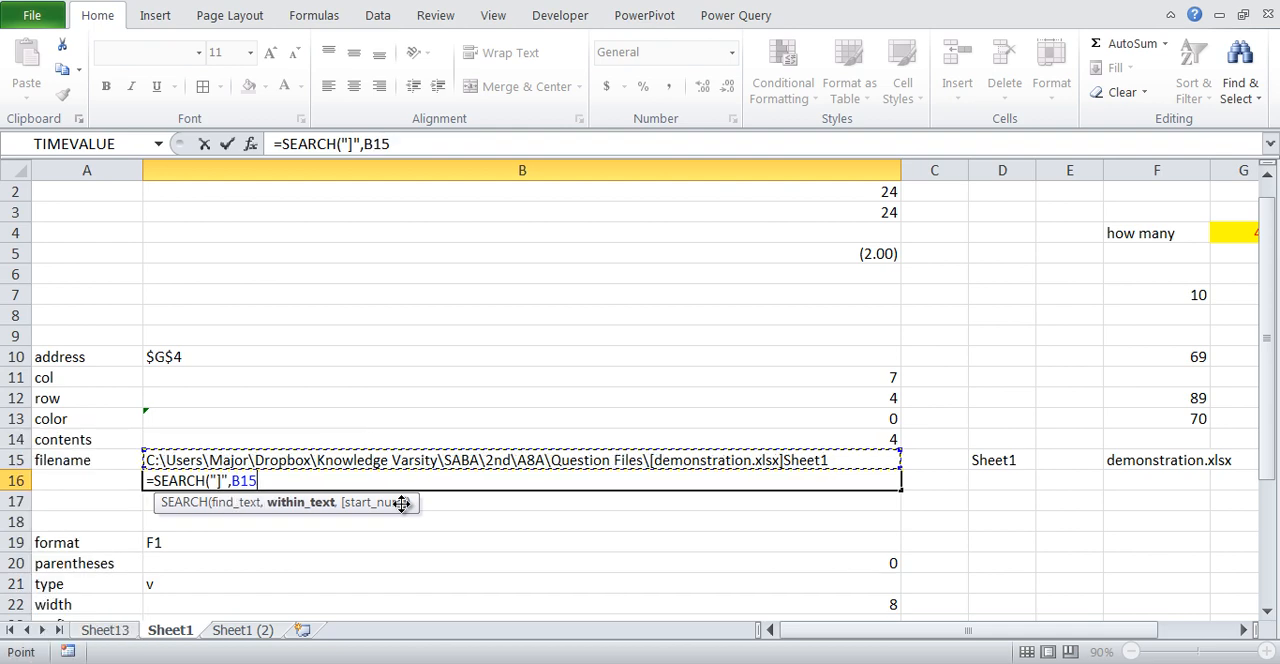
{"action": "key", "text": "Return"}
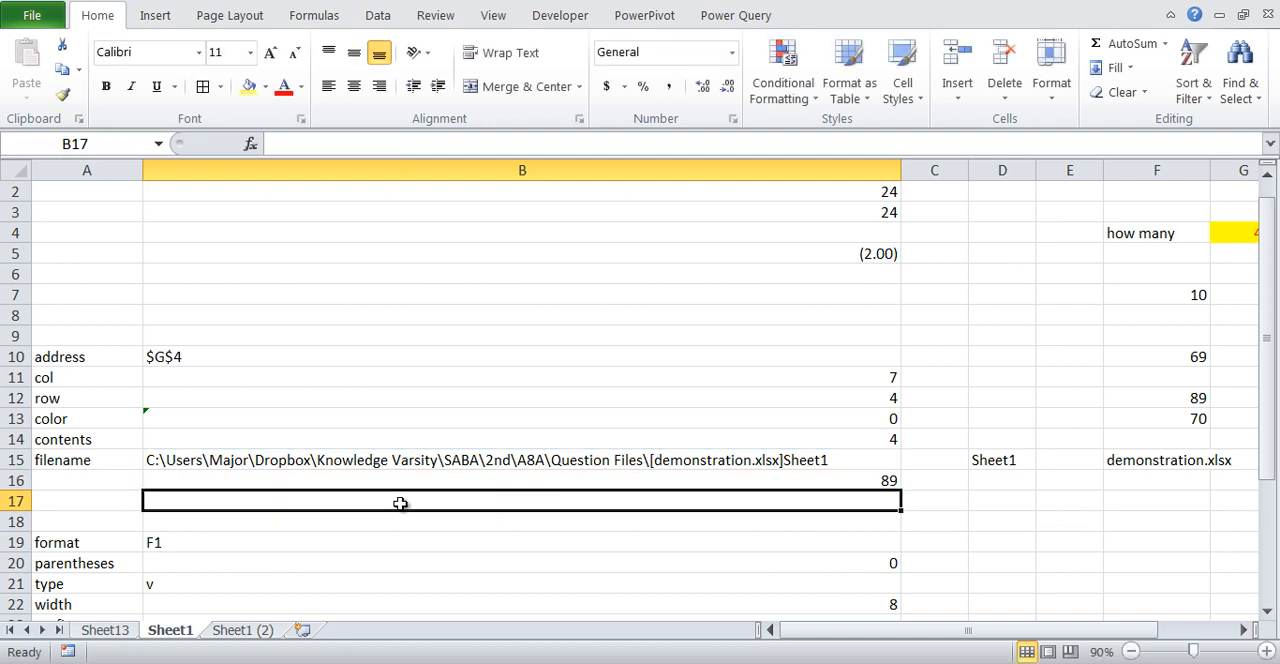
- Examine the closing bracket's position in B15 and the sheet name characters that follow it
{"action": "left_click_drag", "start_coordinate": [779, 421], "coordinate": [780, 448]}
{"action": "left_click_drag", "start_coordinate": [796, 467], "coordinate": [826, 473]}
{"action": "left_click_drag", "start_coordinate": [318, 430], "coordinate": [810, 430]}
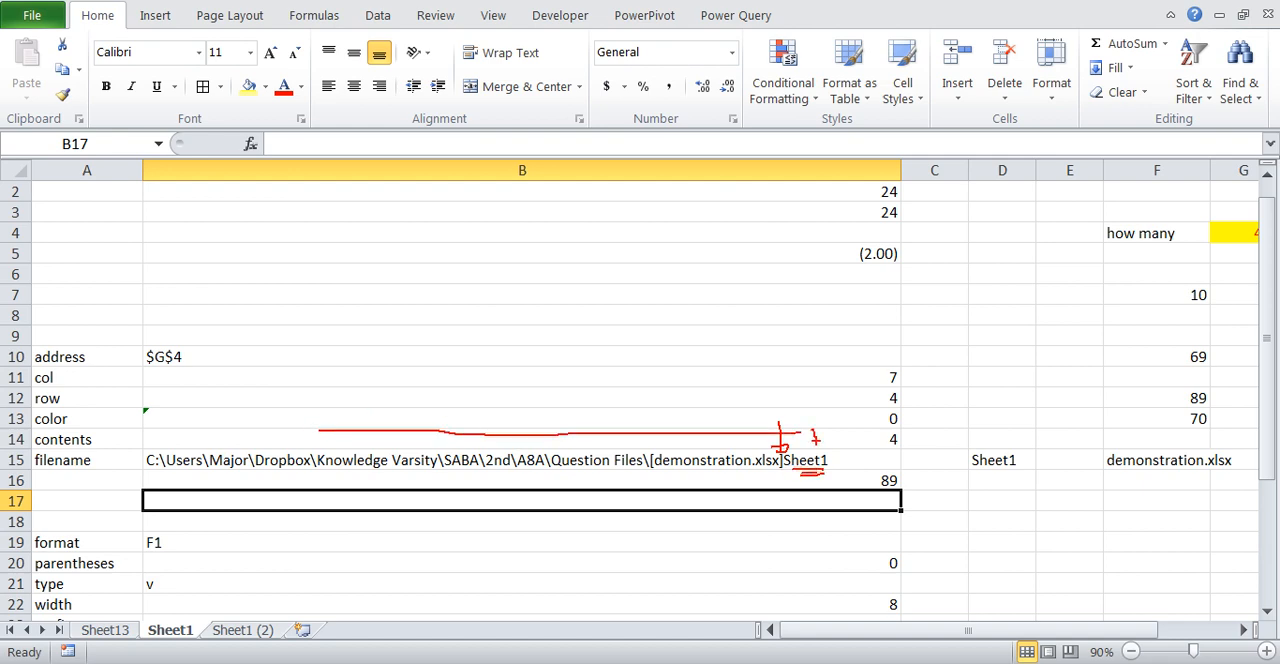
{"action": "mouse_move", "coordinate": [786, 470]}
{"action": "left_mouse_down"}
{"action": "mouse_move", "coordinate": [146, 488]}
{"action": "mouse_move", "coordinate": [654, 437]}
{"action": "mouse_move", "coordinate": [794, 480]}
{"action": "mouse_move", "coordinate": [800, 443]}
{"action": "mouse_move", "coordinate": [843, 462]}
{"action": "mouse_move", "coordinate": [793, 453]}
{"action": "left_mouse_up"}
{"action": "key", "text": "e"}
{"action": "key", "text": "Escape"}
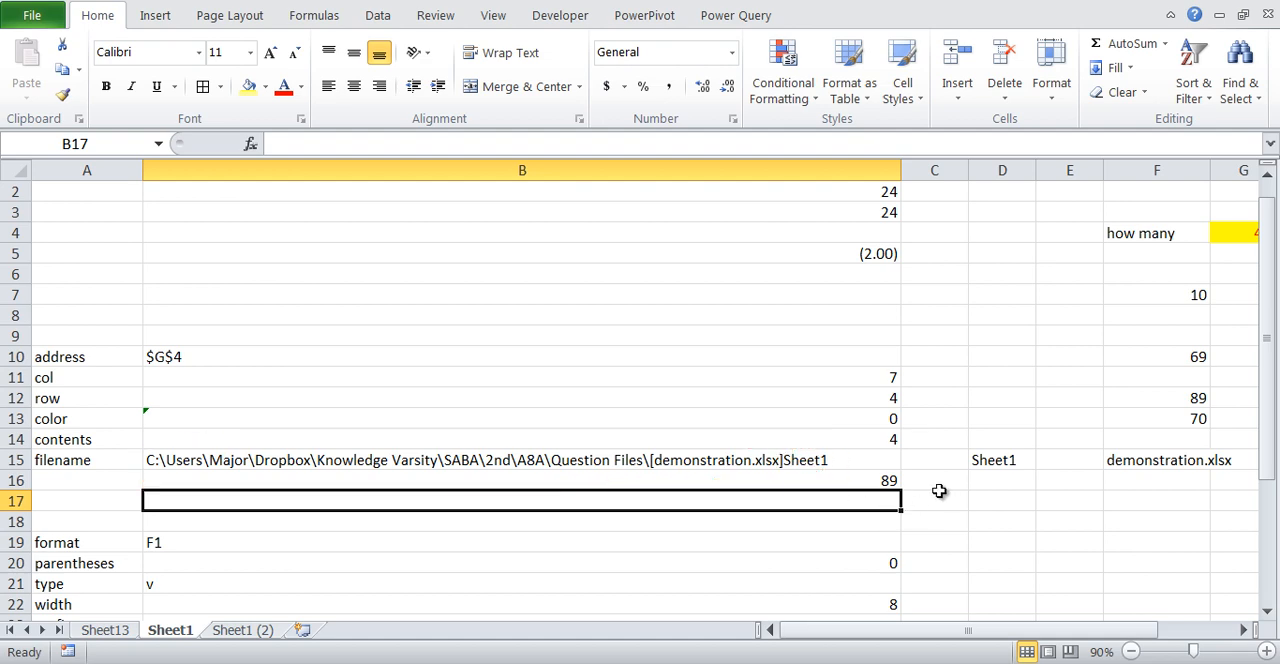
- Enter =LEN(B15) in B17 to count the characters of the full file path
{"action": "type", "text": "=len"}
{"action": "key", "text": "Tab"}
{"action": "key", "text": "Up"}
{"action": "key", "text": "Up"}
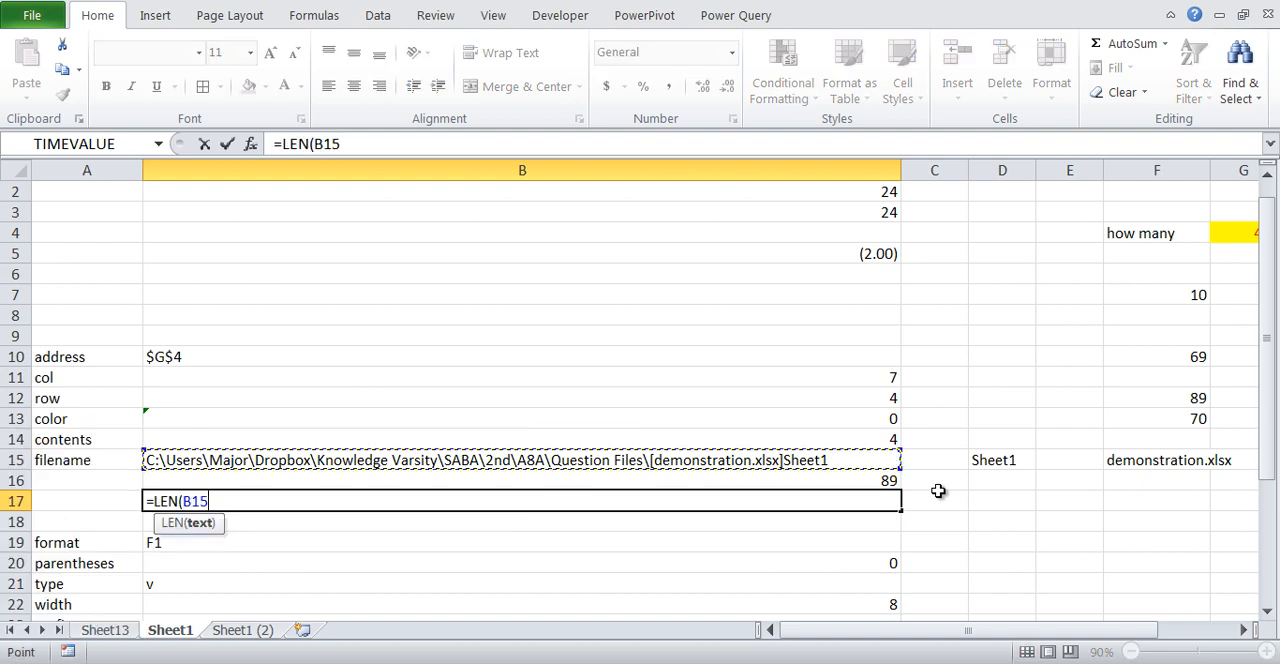
{"action": "type", "text": ")"}
{"action": "key", "text": "Return"}
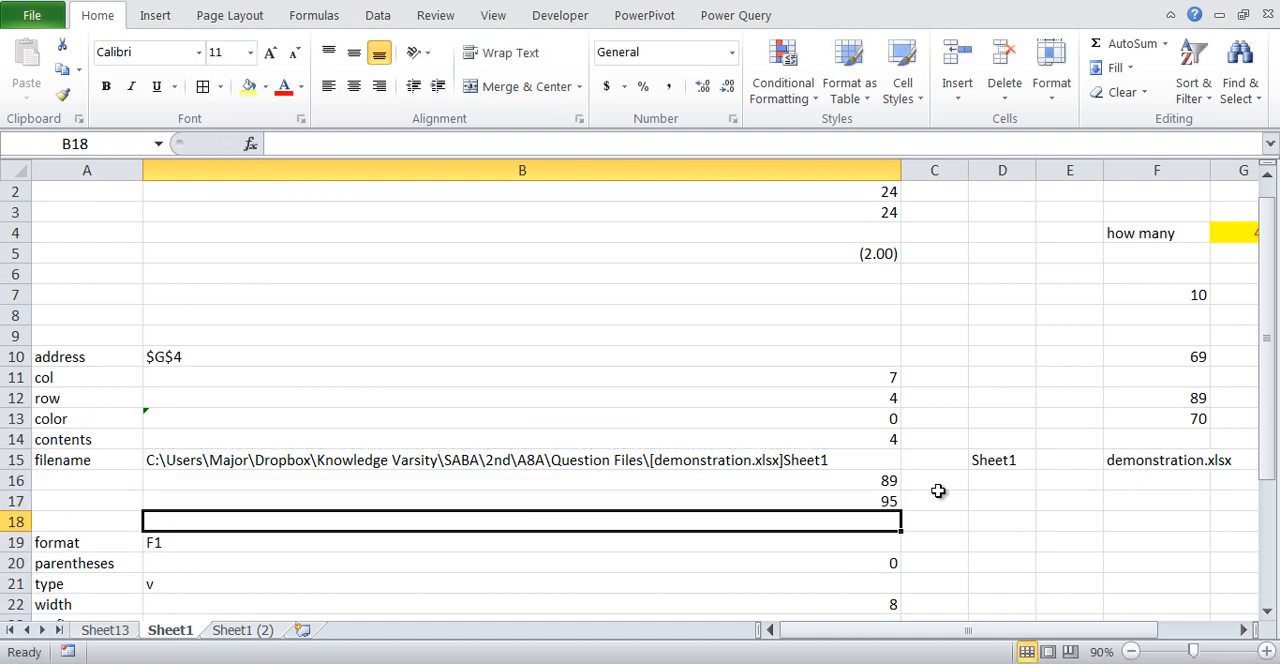
- Enter =RIGHT(B15,B17-B16) in B18 to extract the sheet name from the file path
{"action": "type", "text": "=rig"}
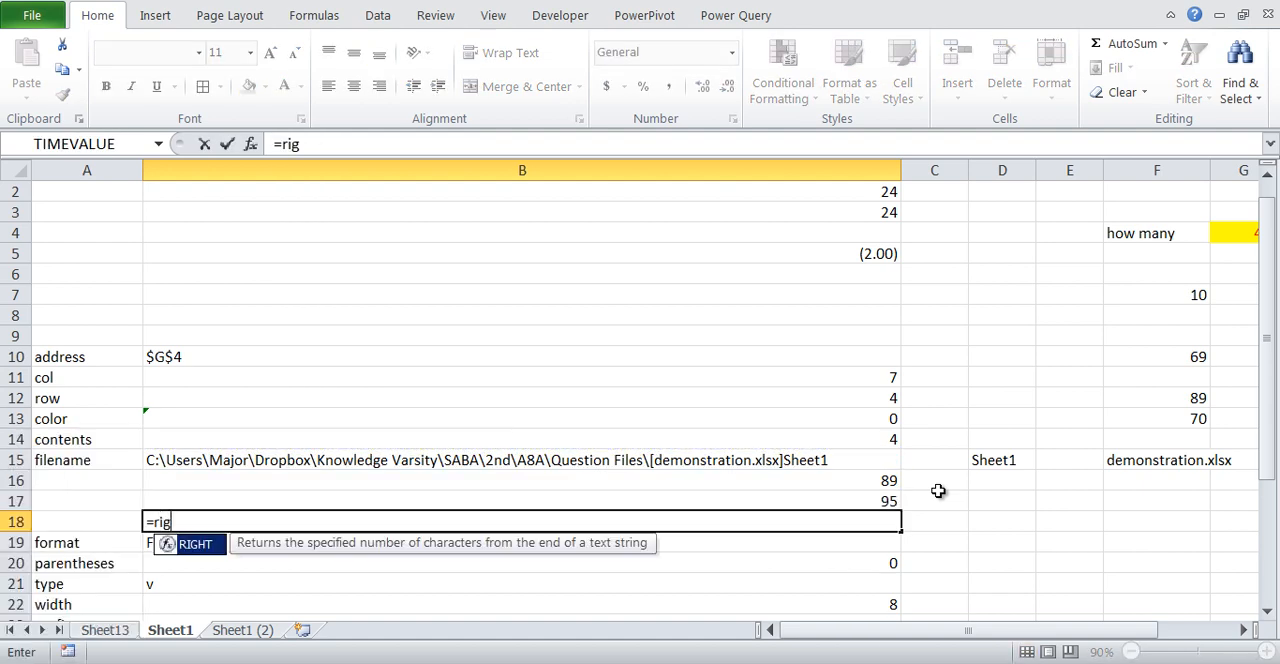
{"action": "key", "text": "Tab"}
{"action": "key", "text": "Up"}
{"action": "key", "text": "Up"}
{"action": "key", "text": "Up"}
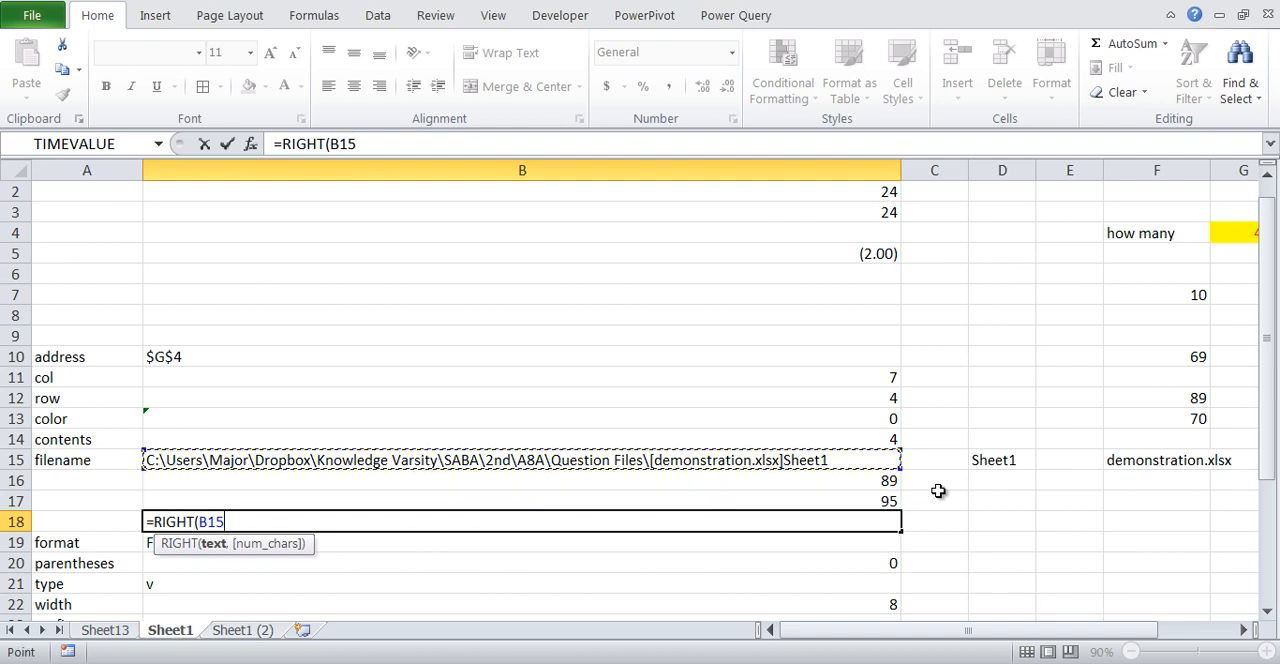
{"action": "type", "text": ","}
{"action": "key", "text": "Up"}
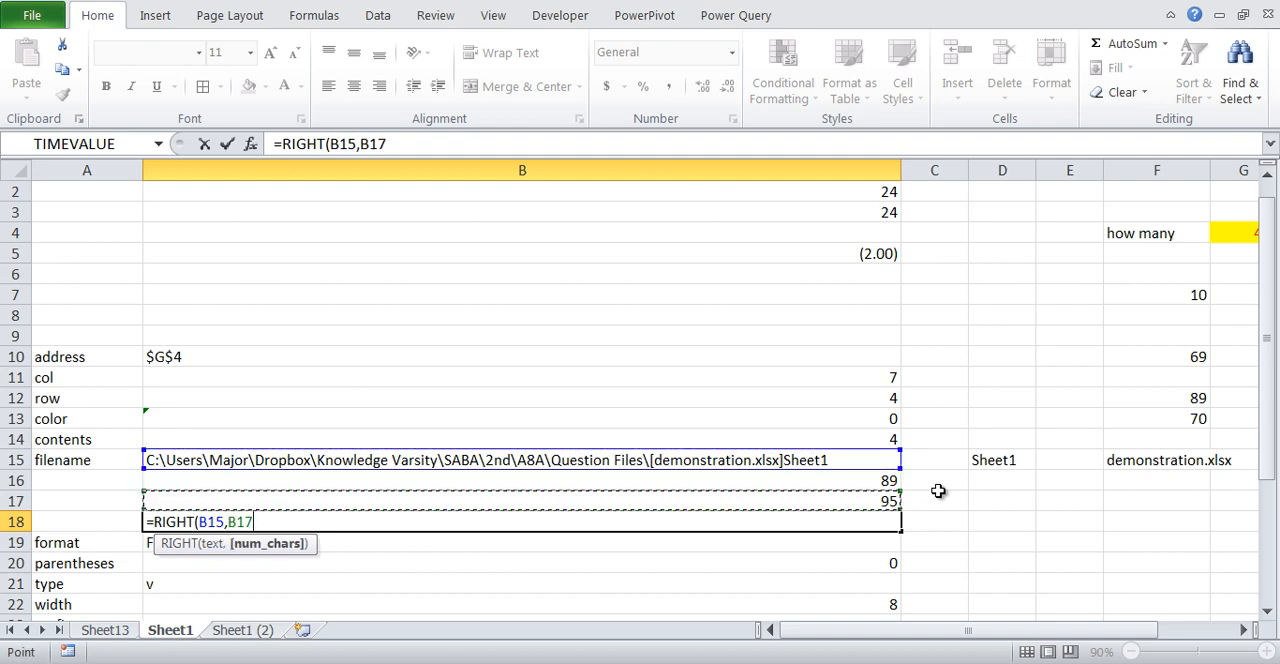
{"action": "type", "text": "-"}
{"action": "key", "text": "Up"}
{"action": "key", "text": "Up"}
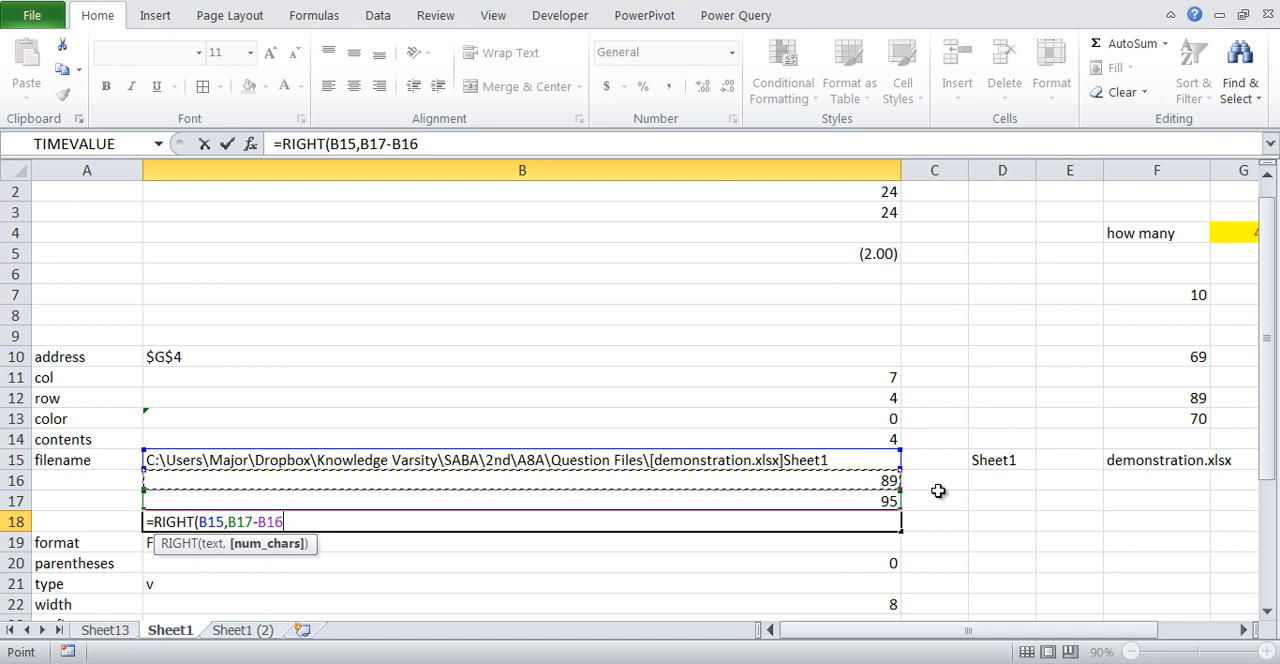
{"action": "type", "text": ")"}
{"action": "key", "text": "Return"}
{"action": "key", "text": "Up"}
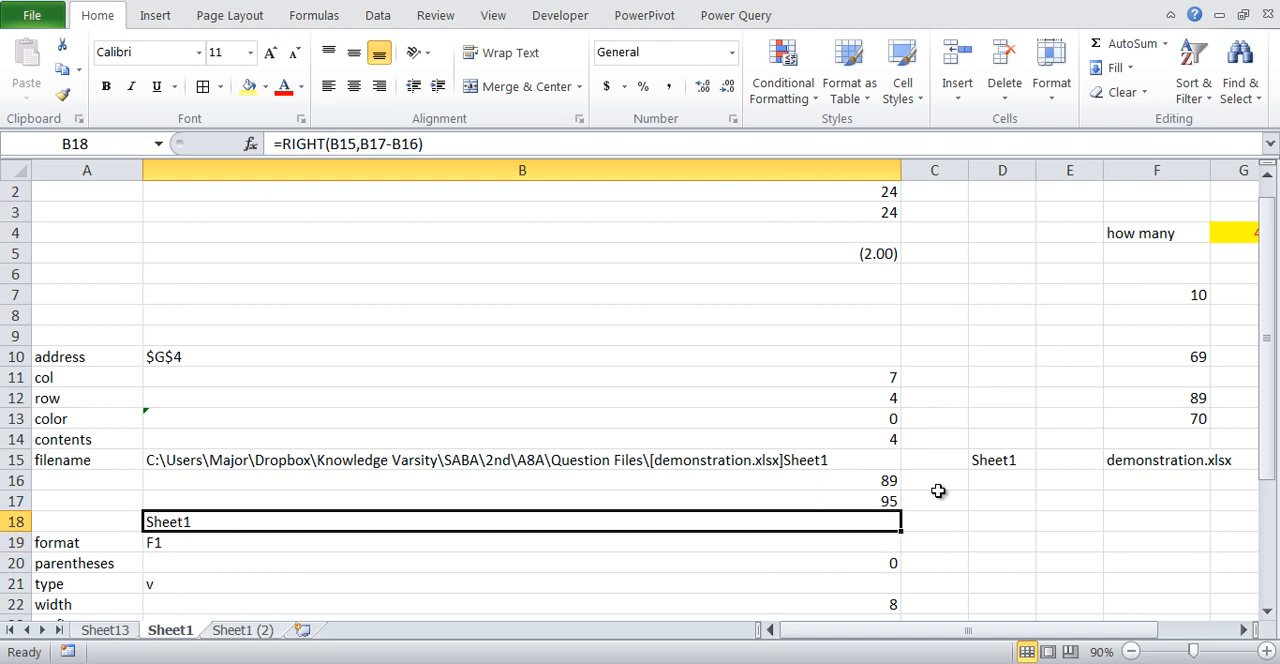
- Copy the full text of the SEARCH formula from cell B16
{"action": "key", "text": "F2"}
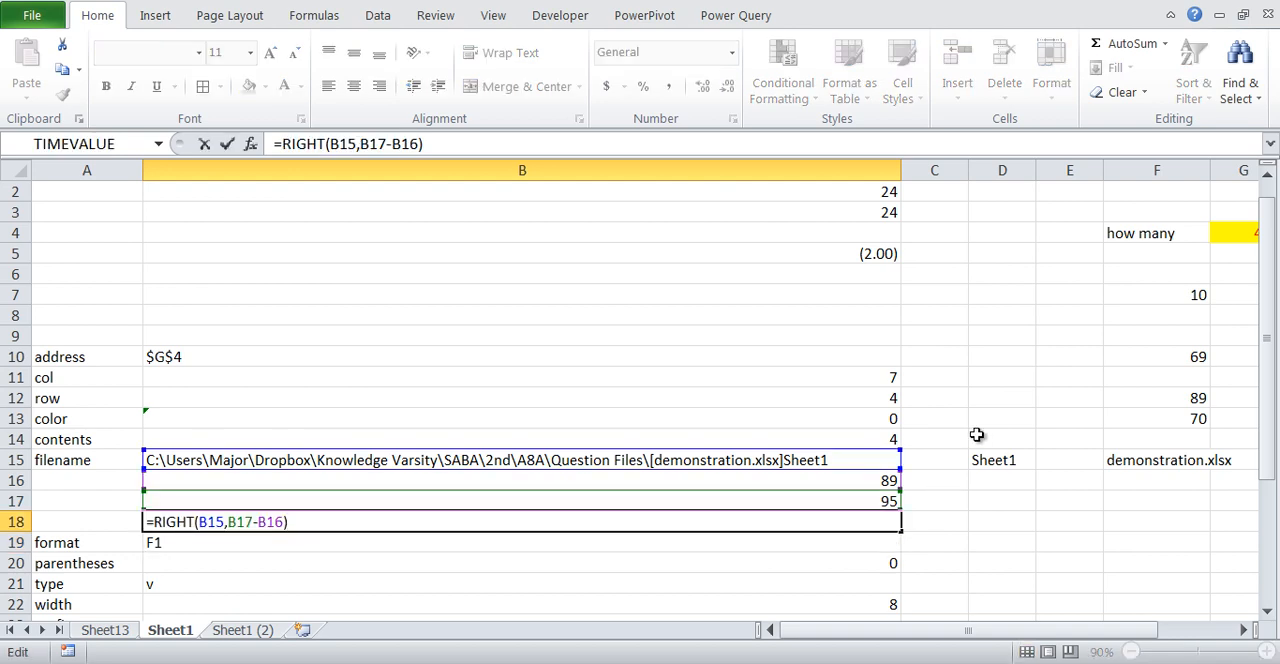
{"action": "key", "text": "Escape"}
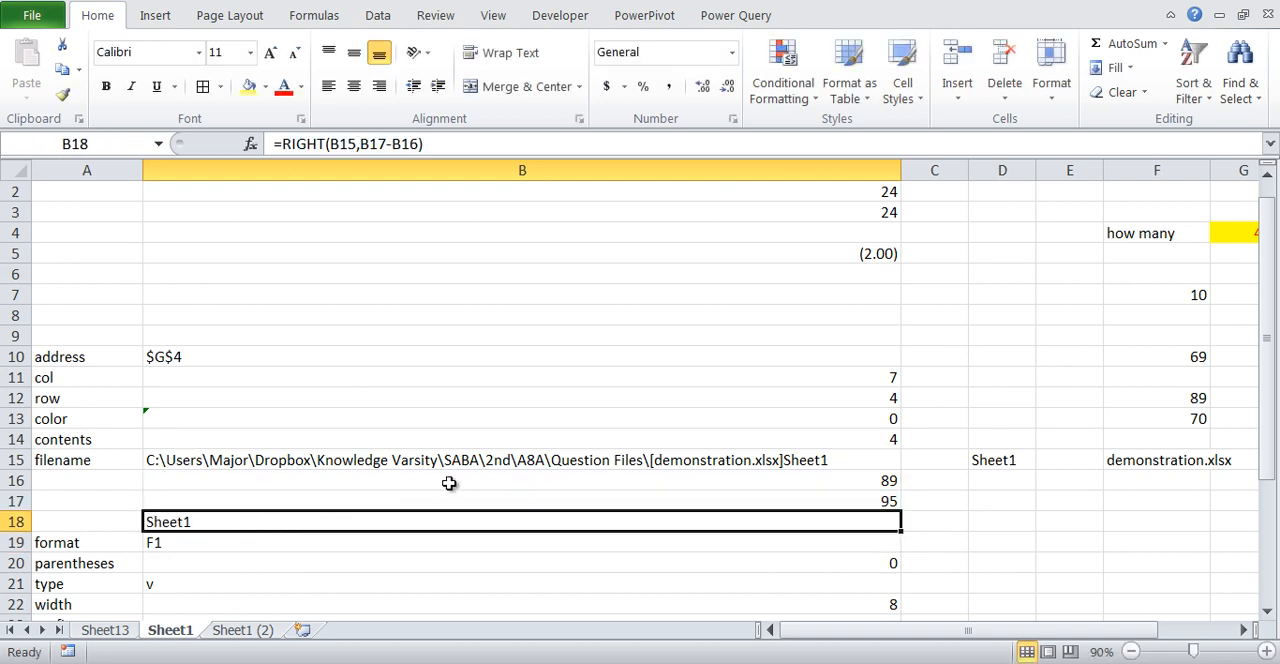
{"action": "key", "text": "F2"}
{"action": "key", "text": "Escape"}
{"action": "left_click", "coordinate": [300, 481]}
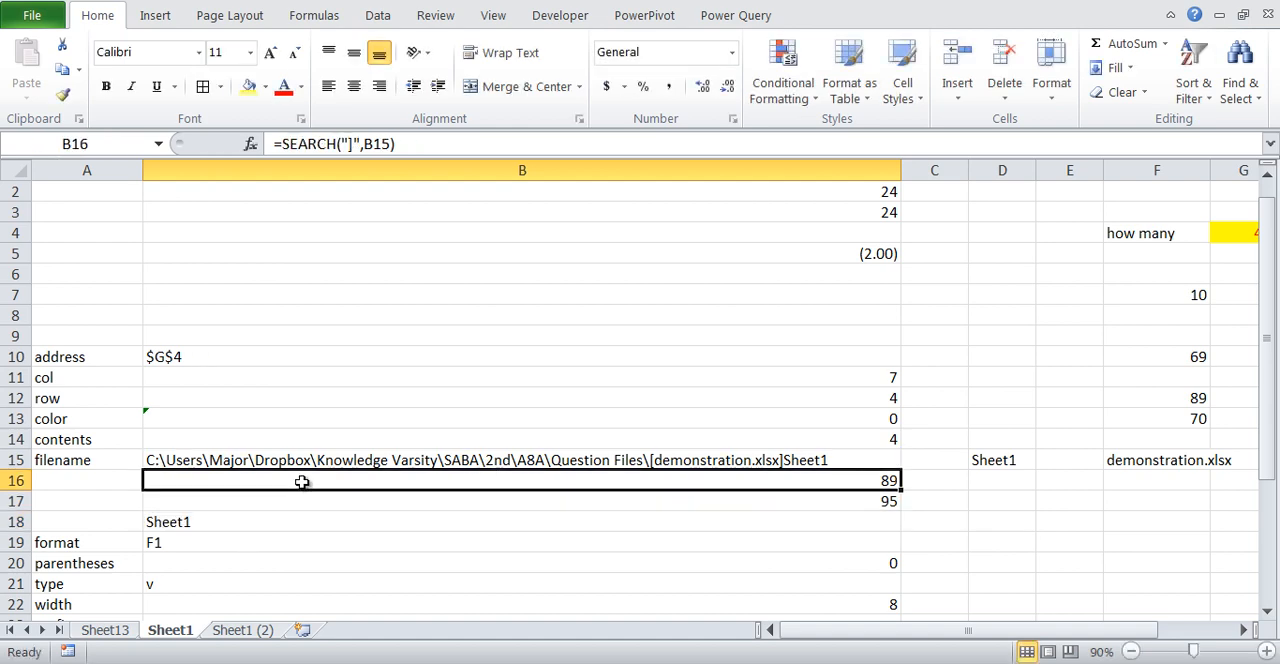
{"action": "double_click", "coordinate": [277, 478]}
{"action": "left_click_drag", "start_coordinate": [277, 478], "coordinate": [109, 485]}
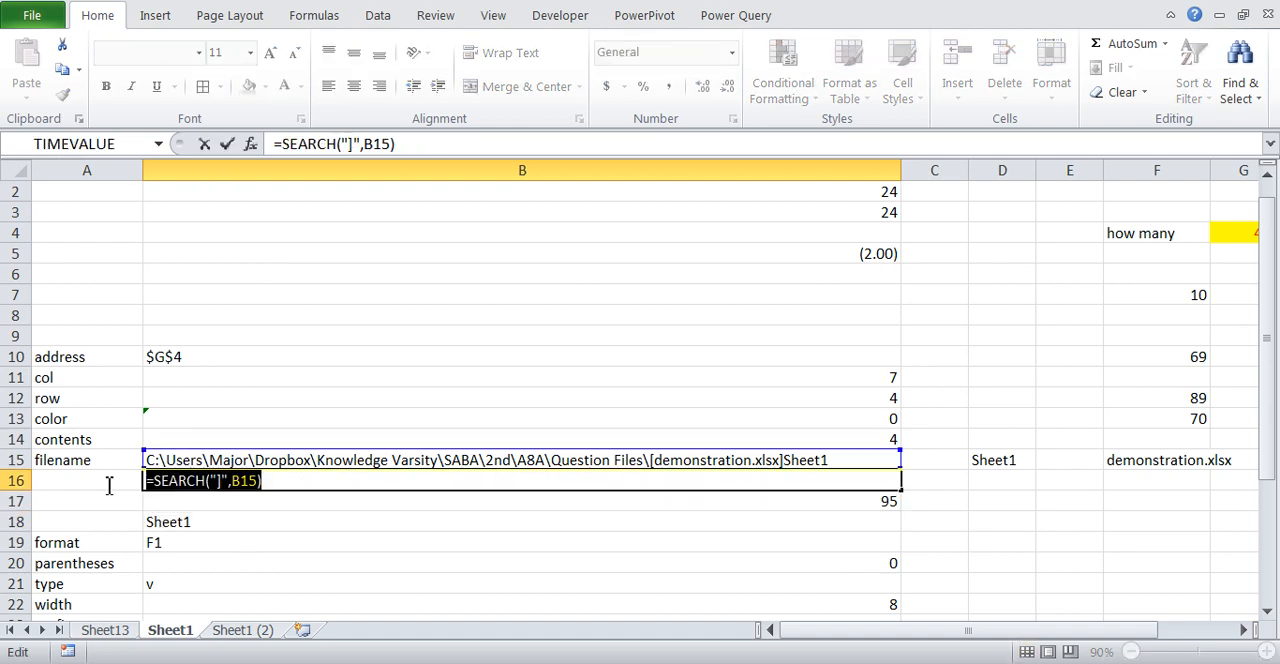
{"action": "key", "text": "ctrl+c"}
{"action": "key", "text": "Escape"}
- Replace the B16 reference in B18's RIGHT formula with the copied SEARCH("]",B15), without its extra equals sign
{"action": "double_click", "coordinate": [256, 526]}
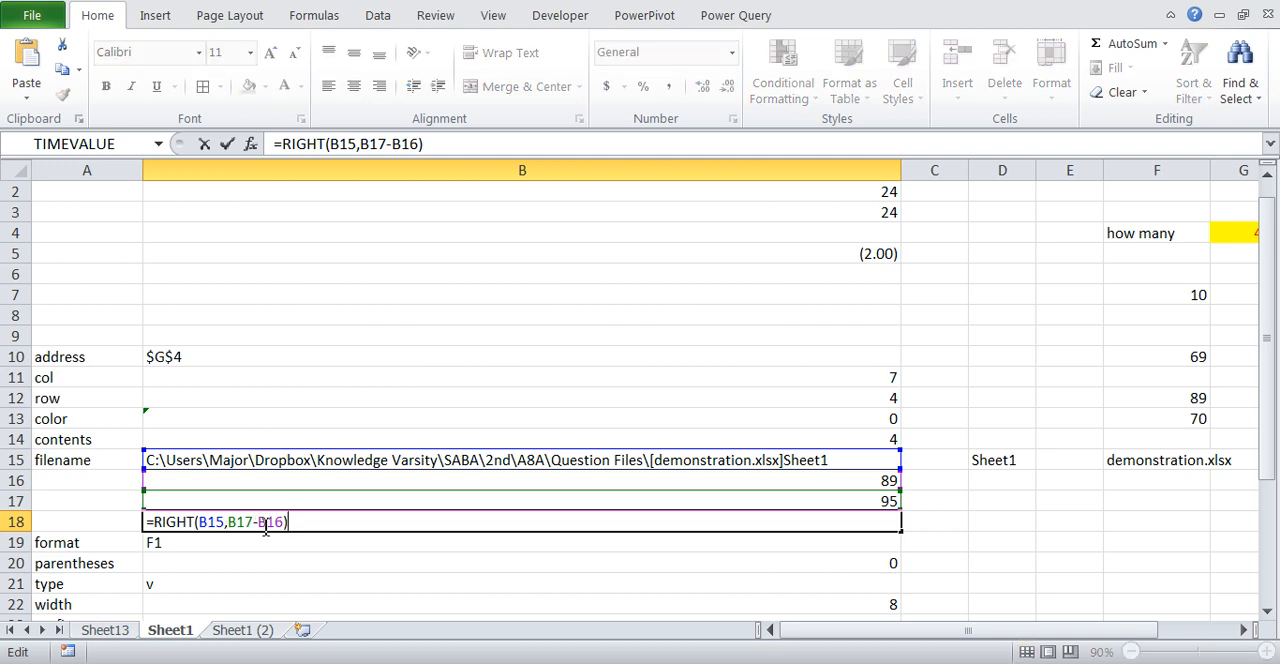
{"action": "double_click", "coordinate": [268, 522]}
{"action": "key", "text": "ctrl+v"}
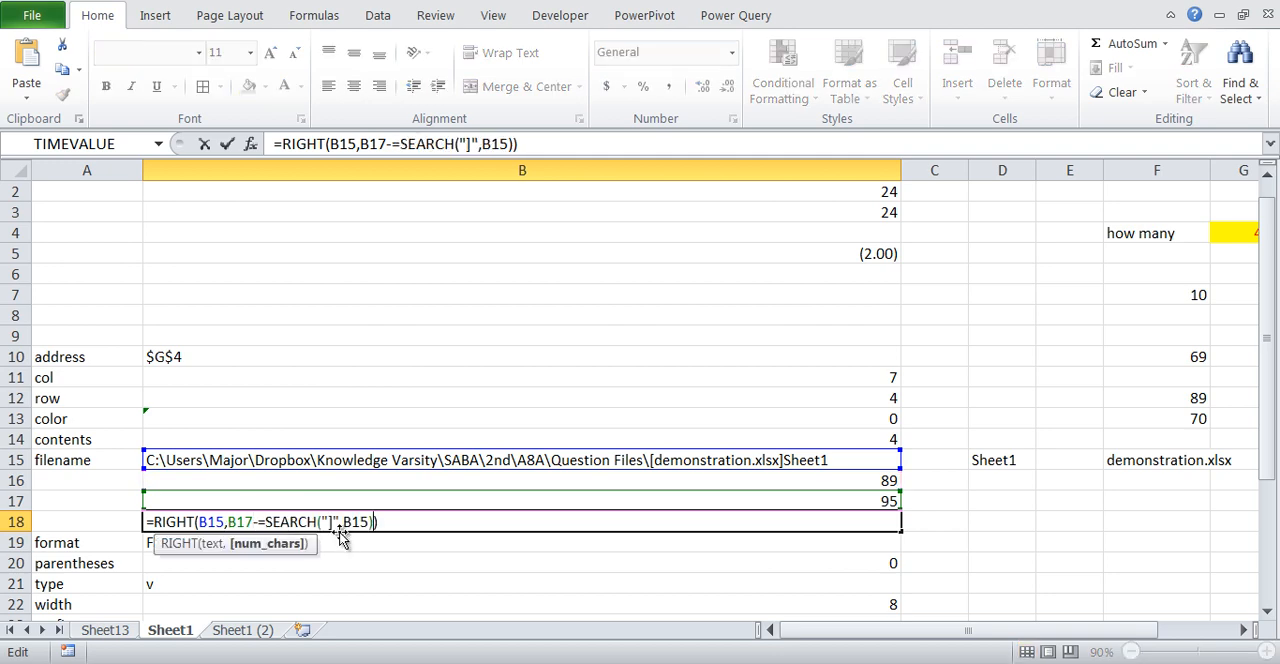
{"action": "left_click", "coordinate": [267, 522]}
{"action": "key", "text": "BackSpace"}
{"action": "key", "text": "Return"}
- Copy the LEN(B15) expression from B17's formula, leaving that cell as it is
{"action": "key", "text": "Up"}
{"action": "key", "text": "Up"}
{"action": "key", "text": "F2"}
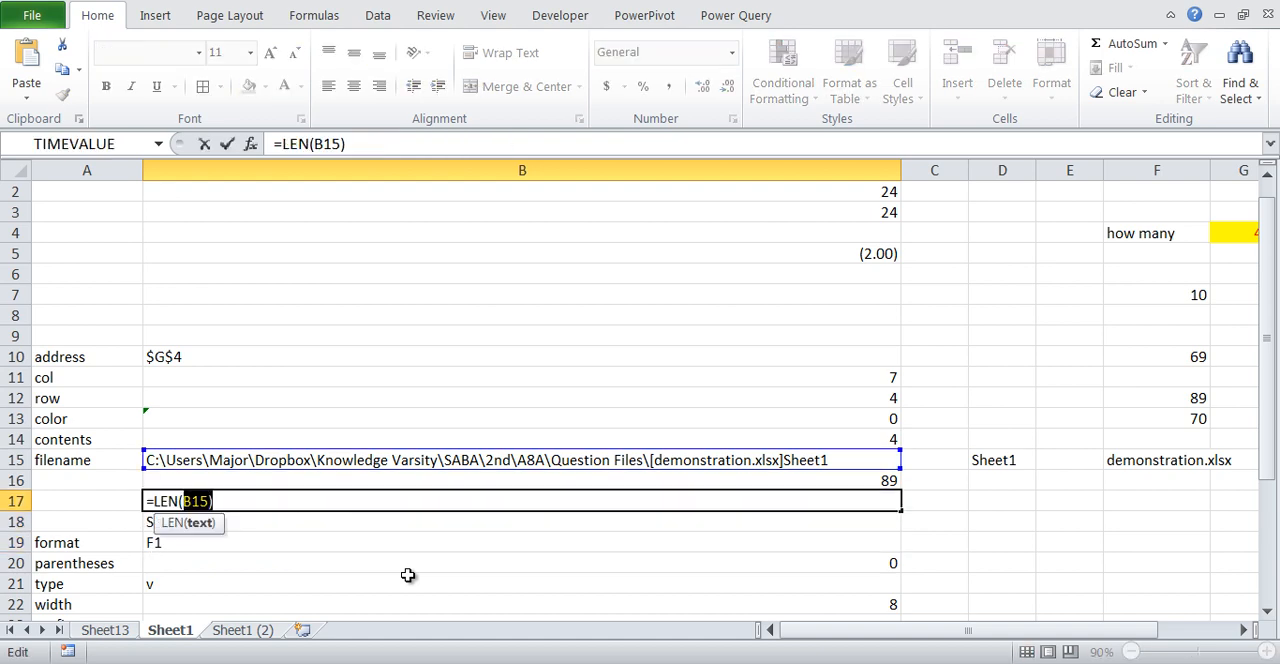
{"action": "key", "text": "Home"}
{"action": "key", "text": "shift+Right"}
{"action": "key", "text": "Escape"}
{"action": "key", "text": "Up"}
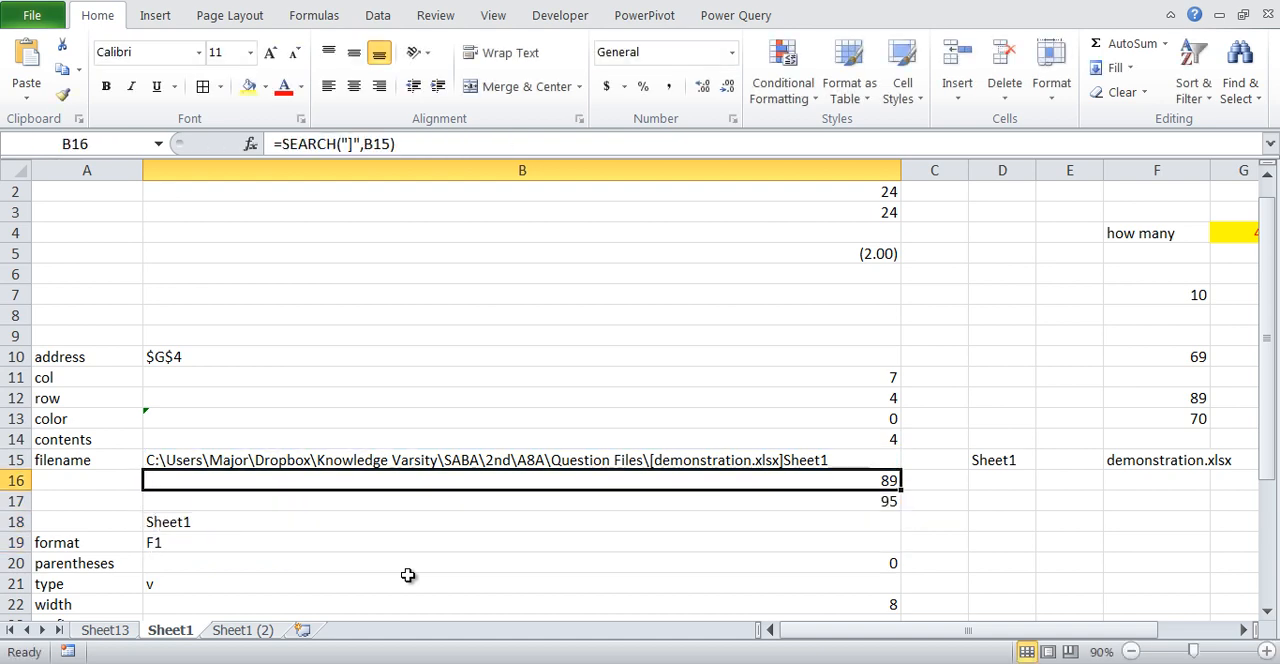
- Replace the B17 reference in B18's formula with LEN(B15), making it =RIGHT(B15,LEN(B15)-SEARCH("]",B15))
{"action": "key", "text": "Down"}
{"action": "key", "text": "Down"}
{"action": "key", "text": "F2"}
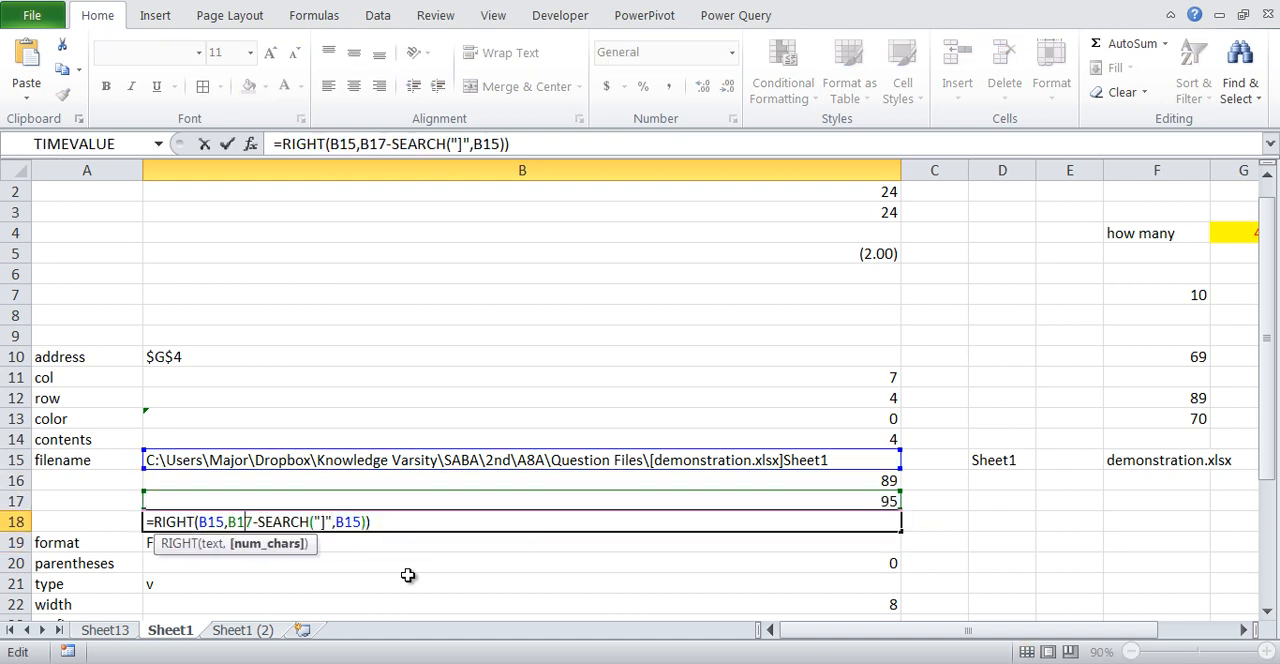
{"action": "key", "text": "BackSpace"}
{"action": "key", "text": "BackSpace"}
{"action": "key", "text": "BackSpace"}
{"action": "type", "text": "LEN(B15)"}
{"action": "key", "text": "Return"}
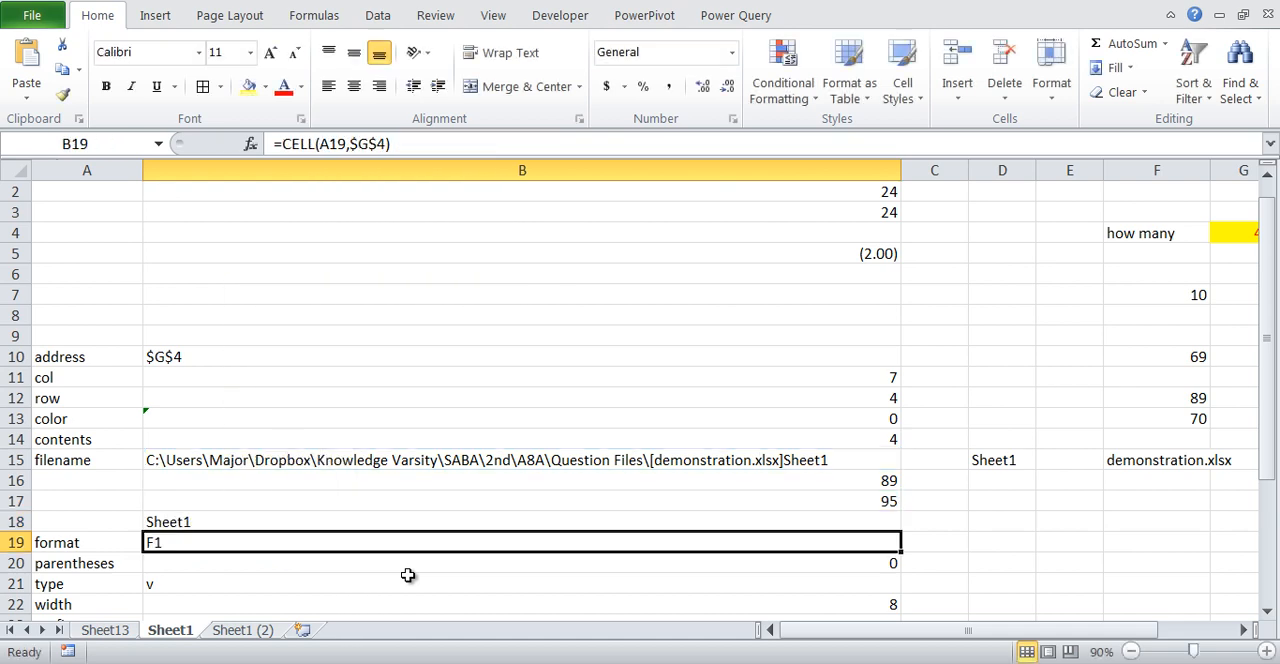
{"action": "key", "text": "Up"}
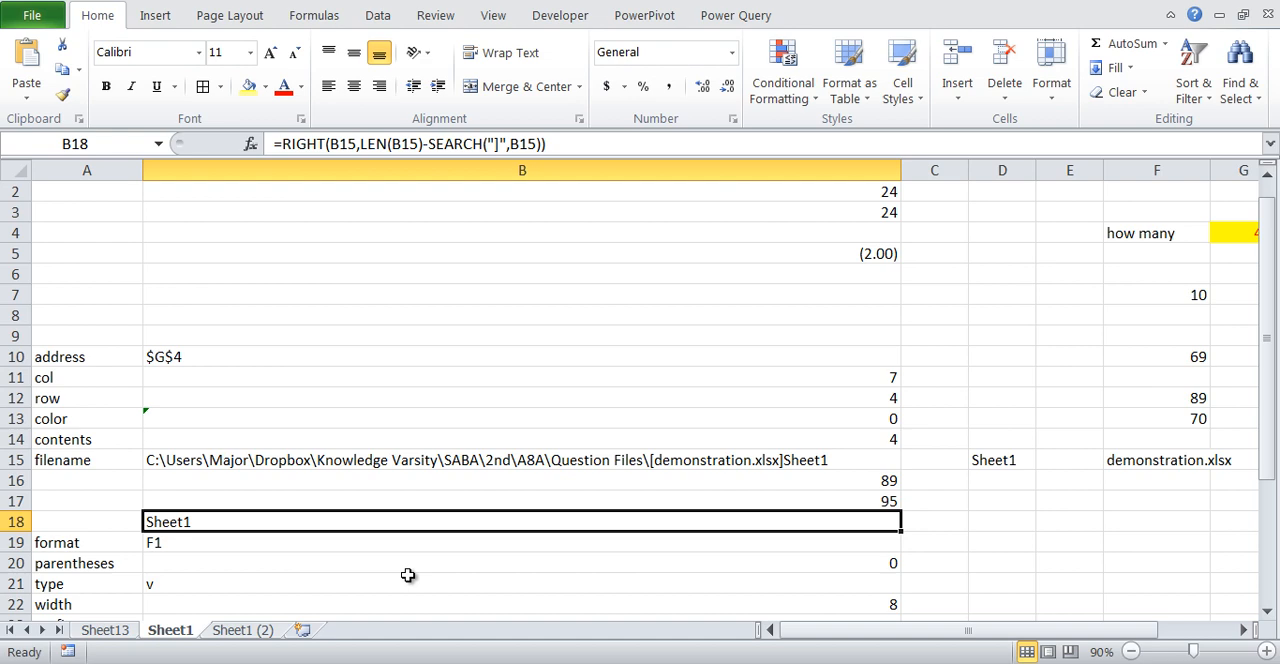
- Change the B16 formula to =SEARCH("[",B15) to locate the opening bracket in the file path
{"action": "key", "text": "Up"}
{"action": "key", "text": "Up"}
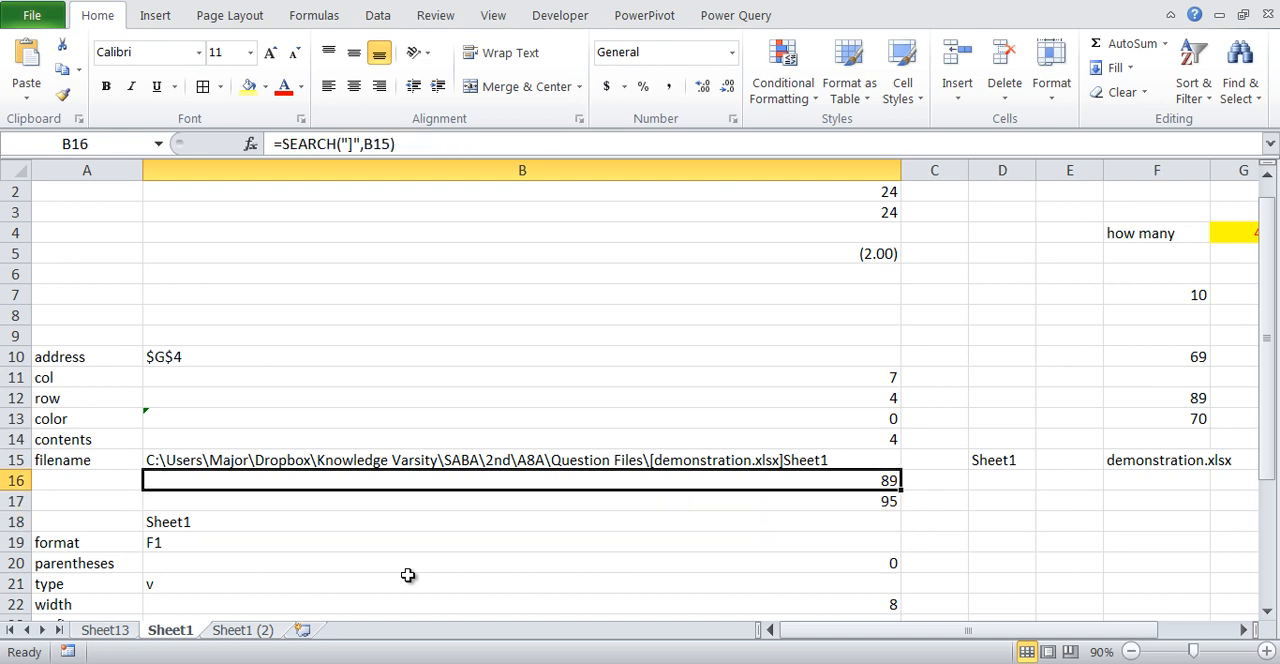
{"action": "key", "text": "F2"}
{"action": "key", "text": "Left"}
{"action": "key", "text": "Left"}
{"action": "key", "text": "Left"}
{"action": "key", "text": "Left"}
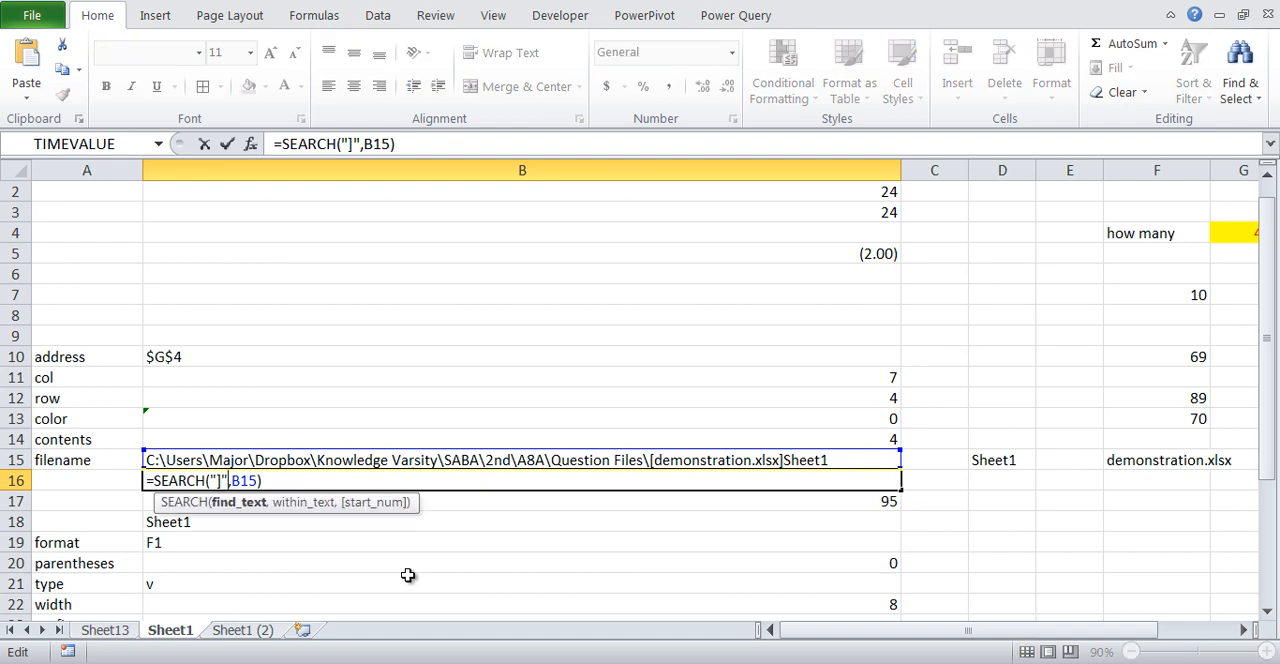
{"action": "key", "text": "Left"}
{"action": "key", "text": "BackSpace"}
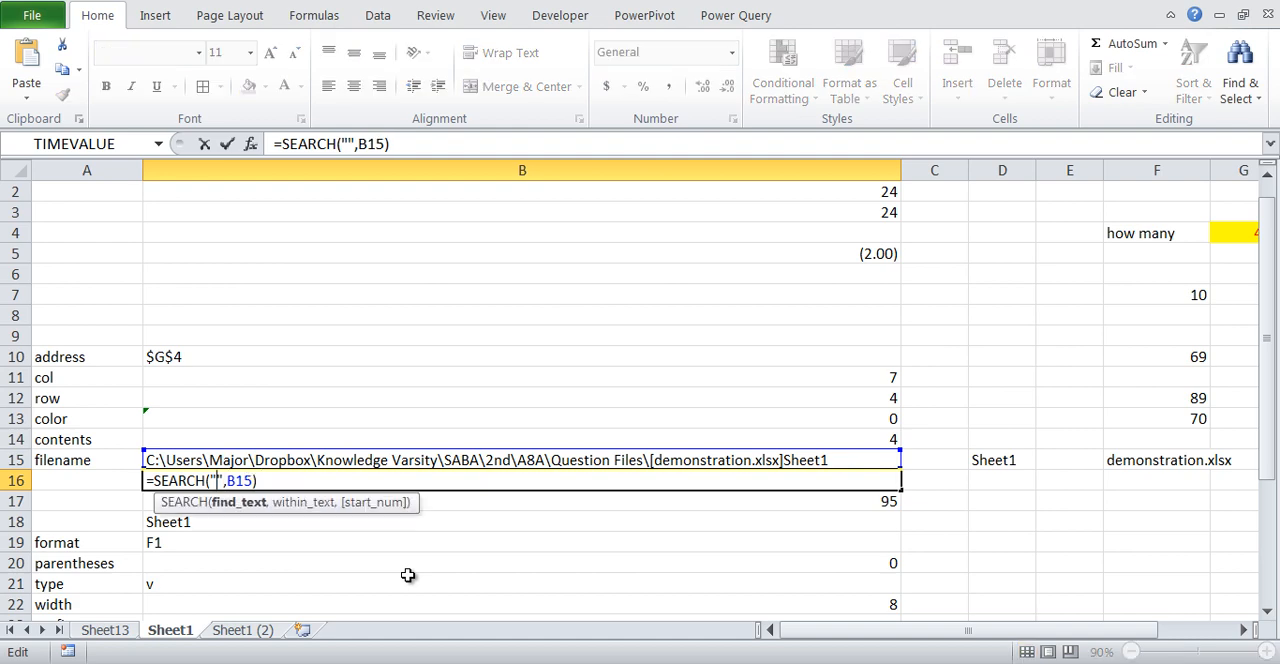
{"action": "type", "text": "["}
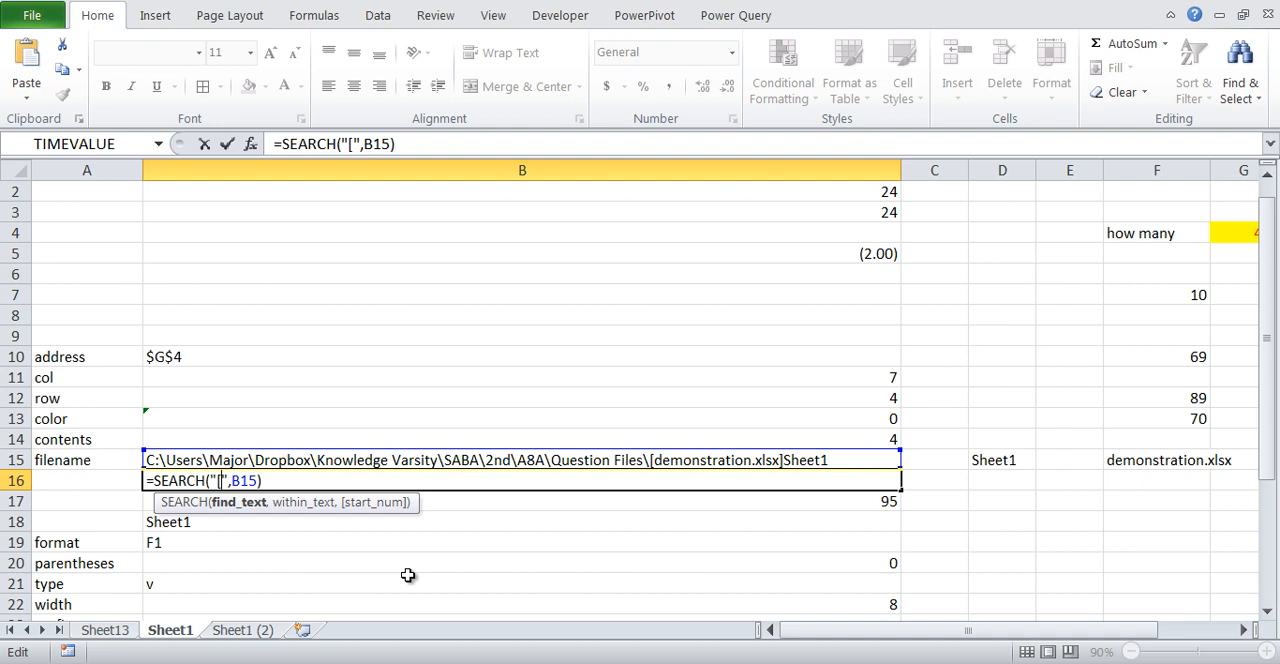
{"action": "key", "text": "Return"}
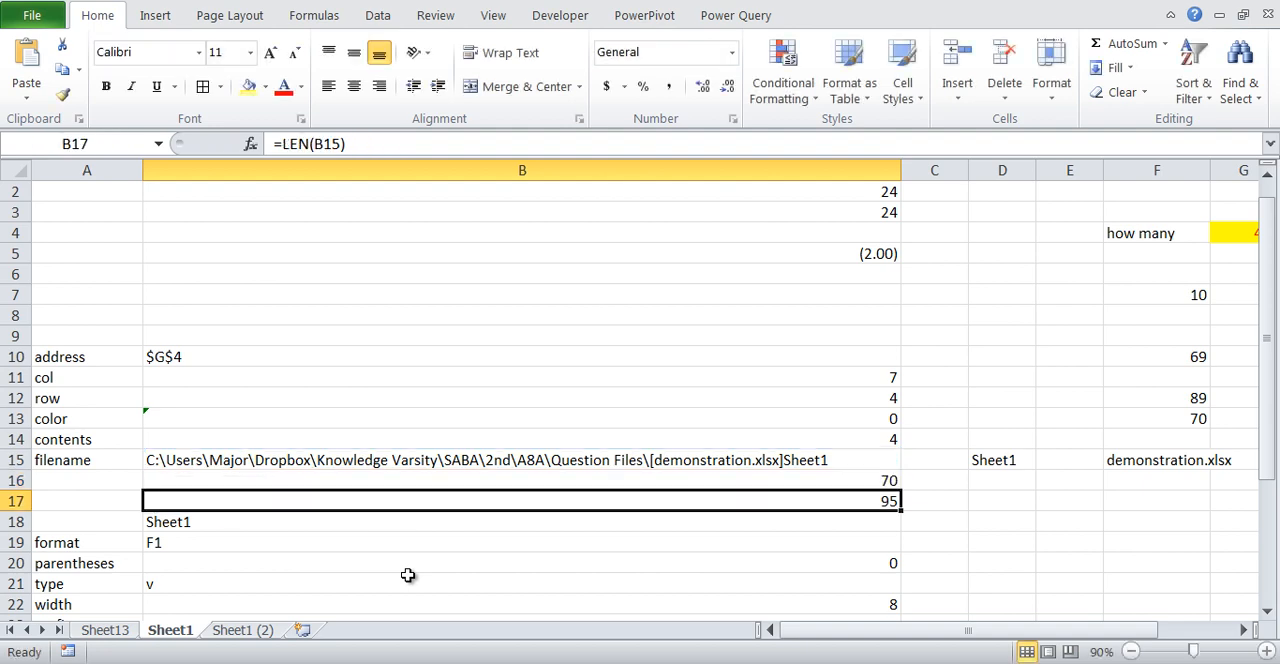
{"action": "key", "text": "Up"}
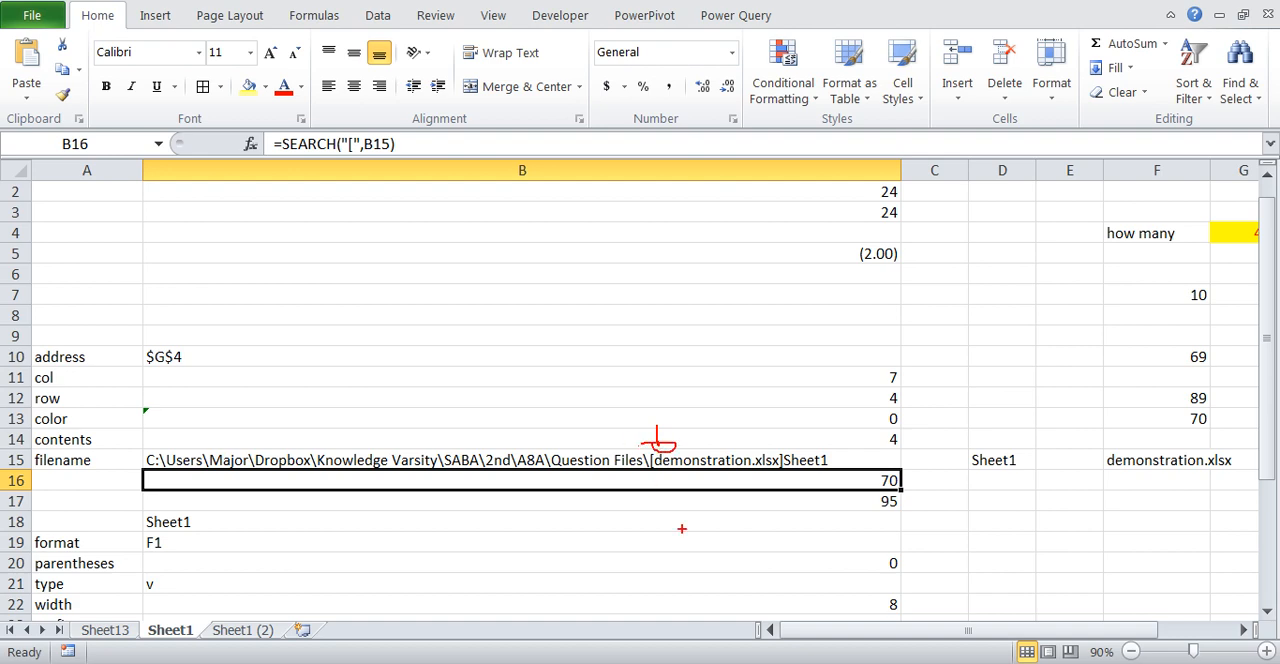
- Replace the formula in B17 with =LEFT(B15,B16) to extract the path up to the opening bracket
{"action": "left_click", "coordinate": [761, 503]}
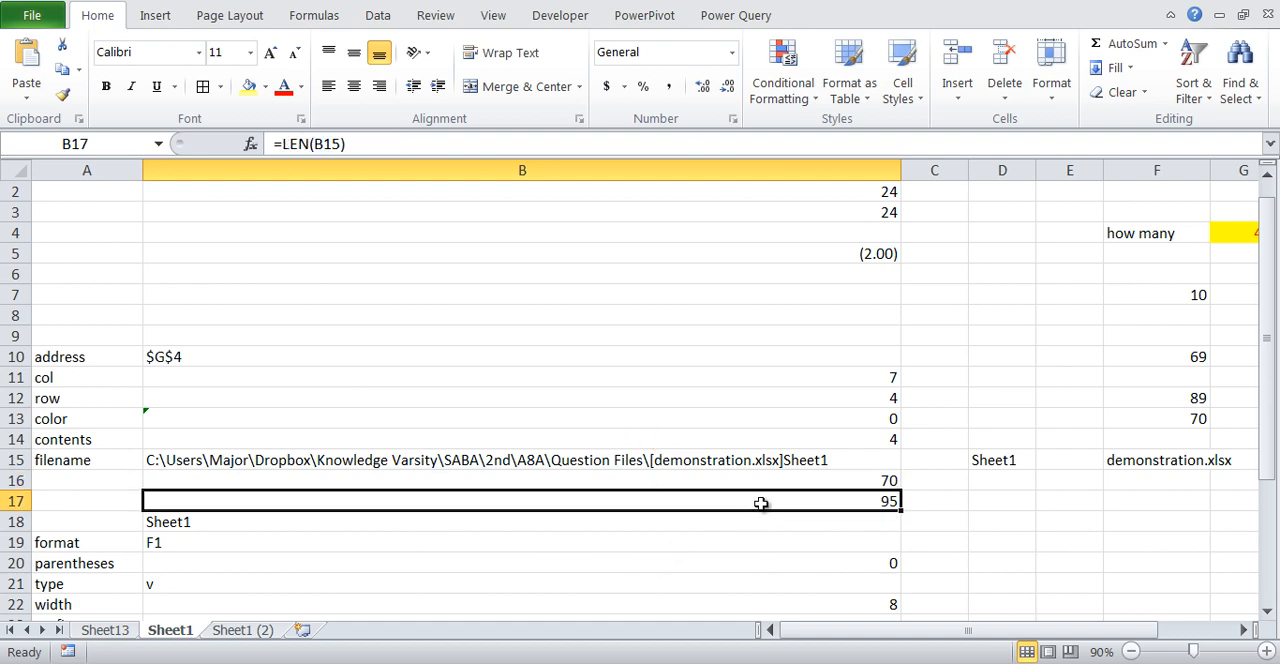
{"action": "type", "text": "=le"}
{"action": "key", "text": "Tab"}
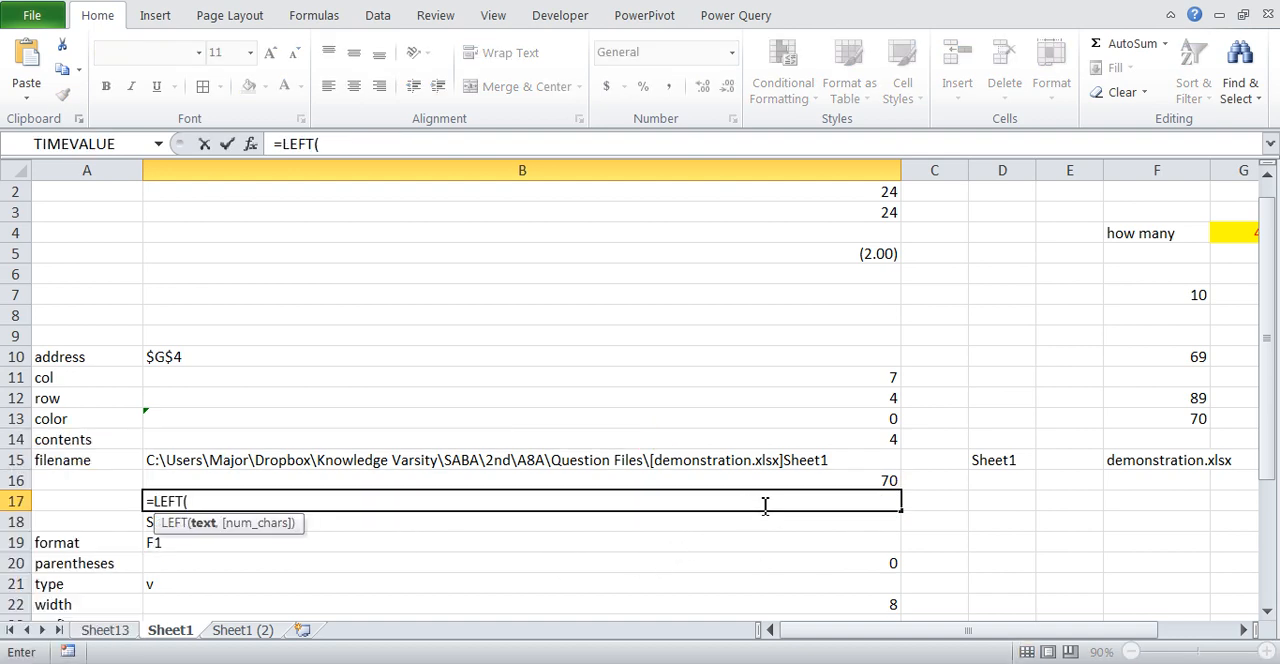
{"action": "key", "text": "Up"}
{"action": "key", "text": "Up"}
{"action": "type", "text": ","}
{"action": "key", "text": "Up"}
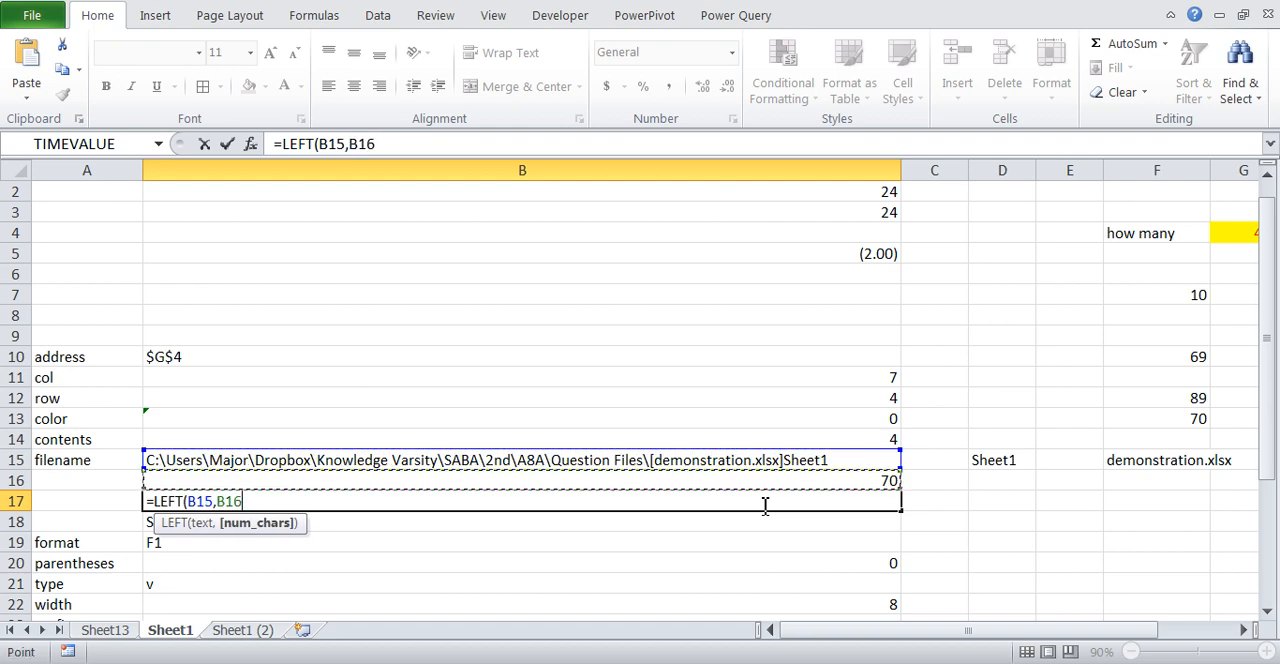
{"action": "type", "text": ")"}
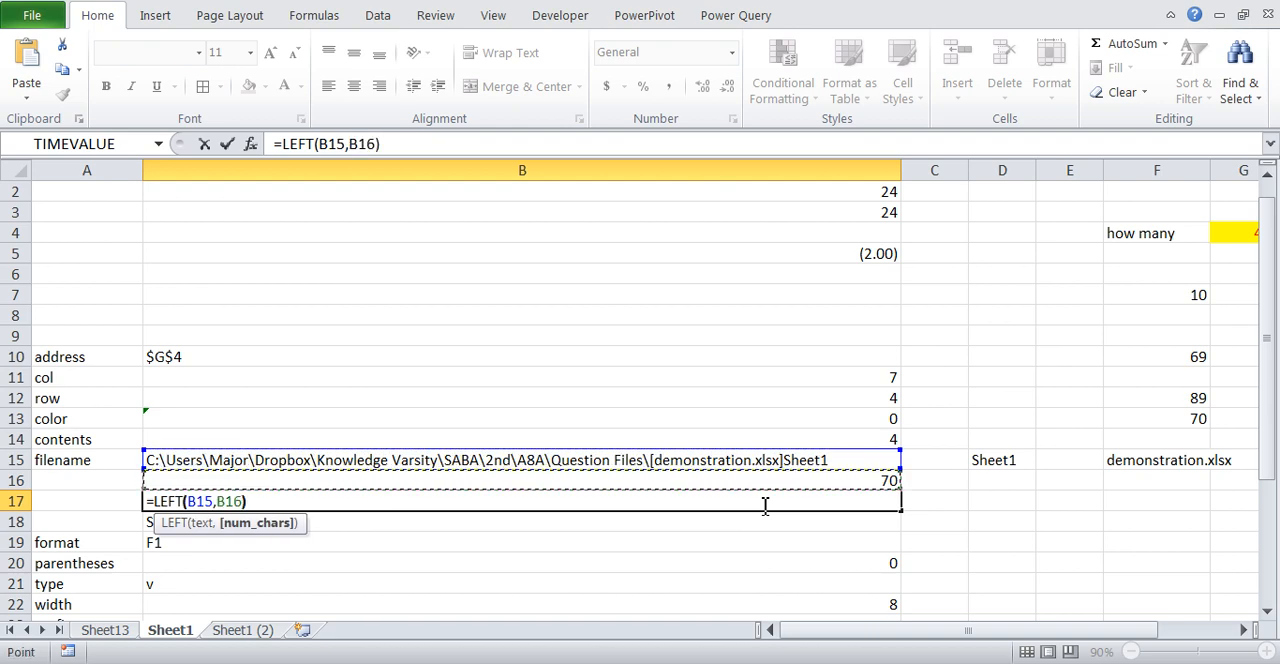
{"action": "key", "text": "Return"}
{"action": "key", "text": "Up"}
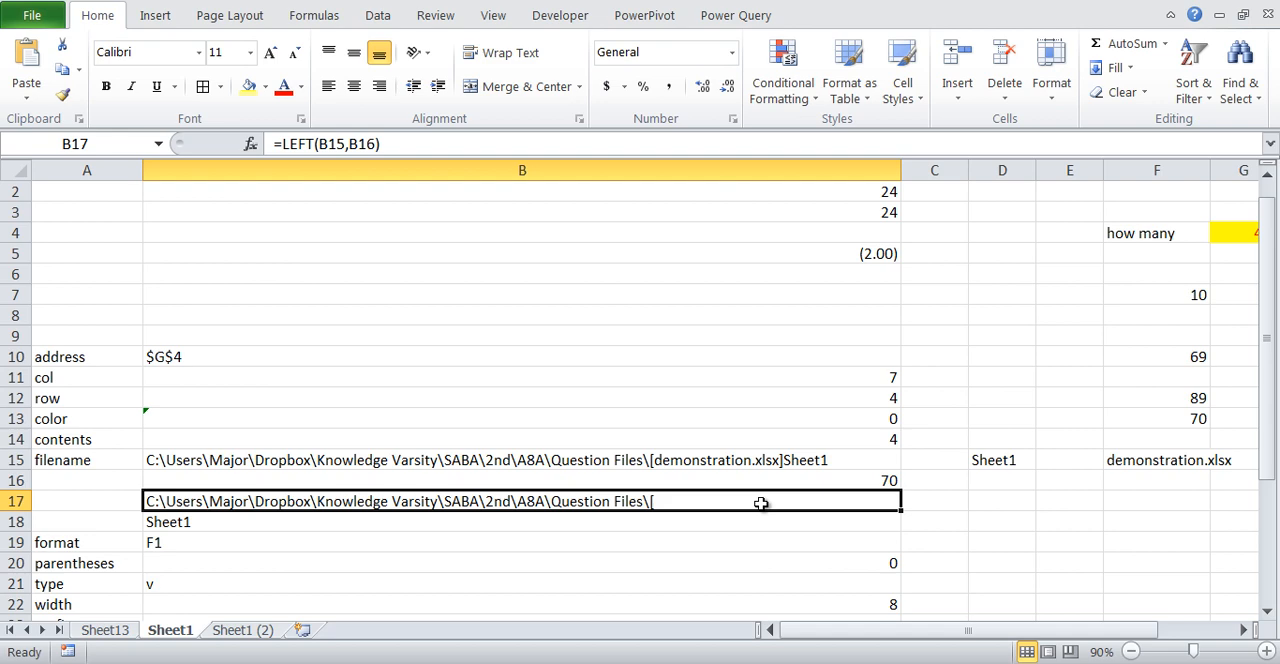
- Change the B17 formula to =LEFT(B15,B16-1) to exclude the opening bracket from the folder path
{"action": "left_click_drag", "start_coordinate": [645, 503], "coordinate": [652, 488]}
{"action": "key", "text": "F2"}
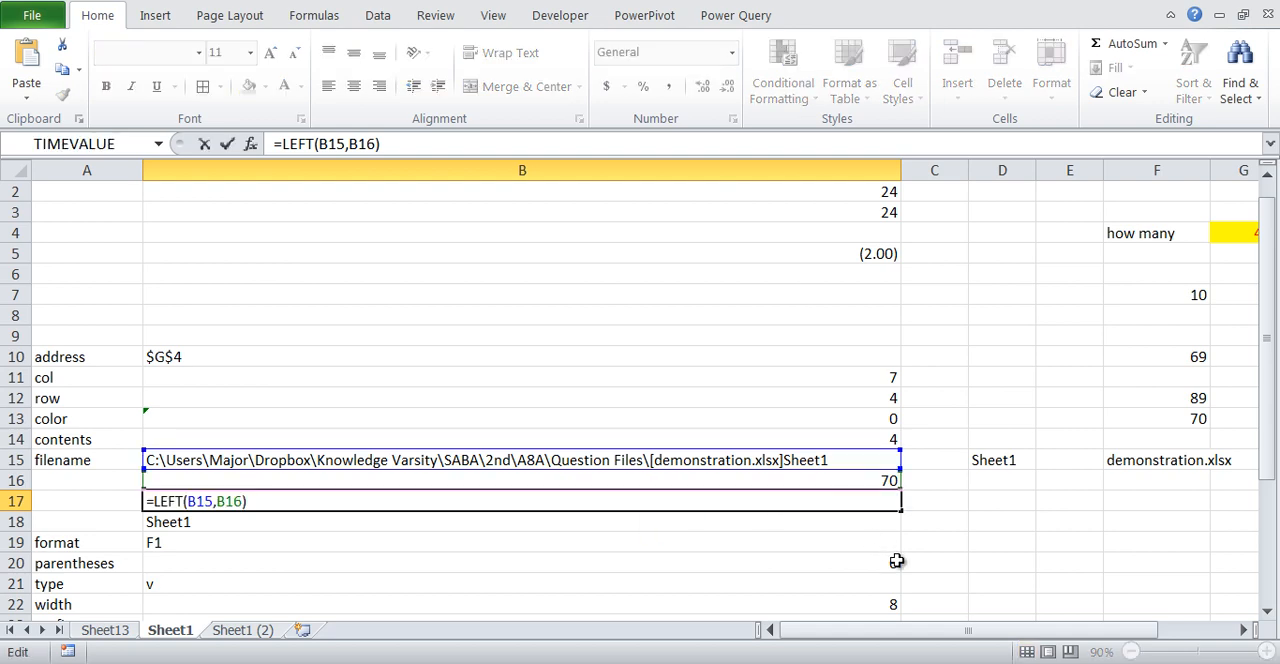
{"action": "key", "text": "Left"}
{"action": "type", "text": "-1"}
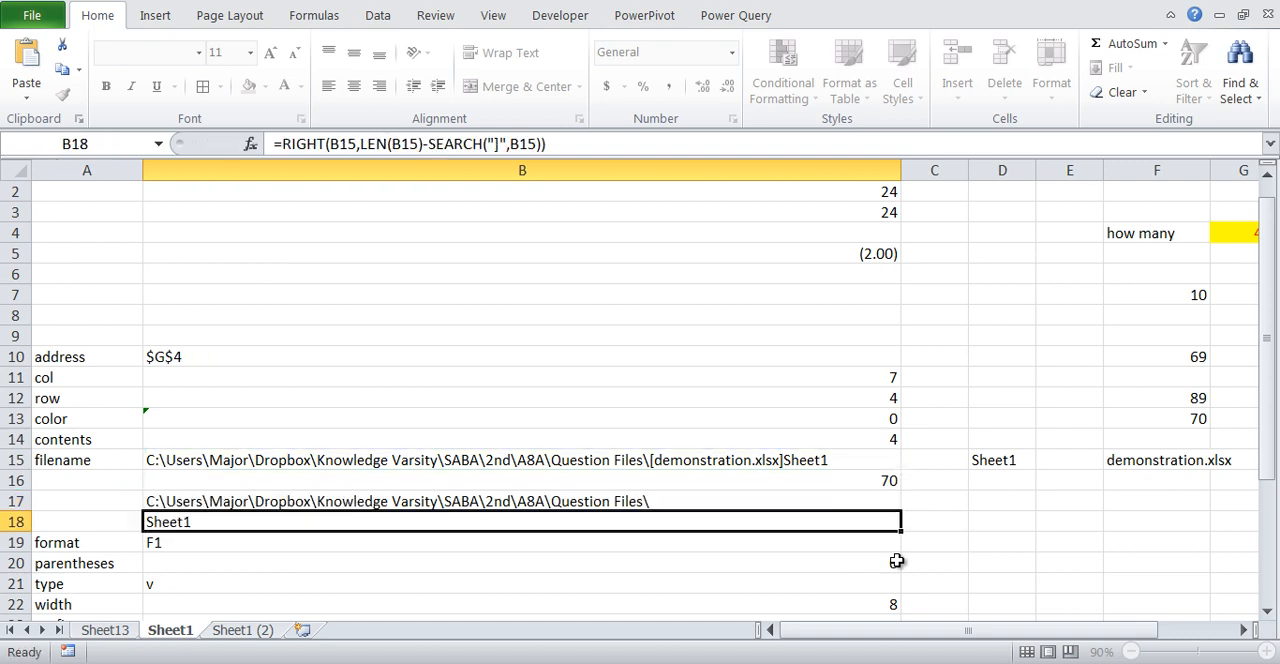
{"action": "key", "text": "Return"}
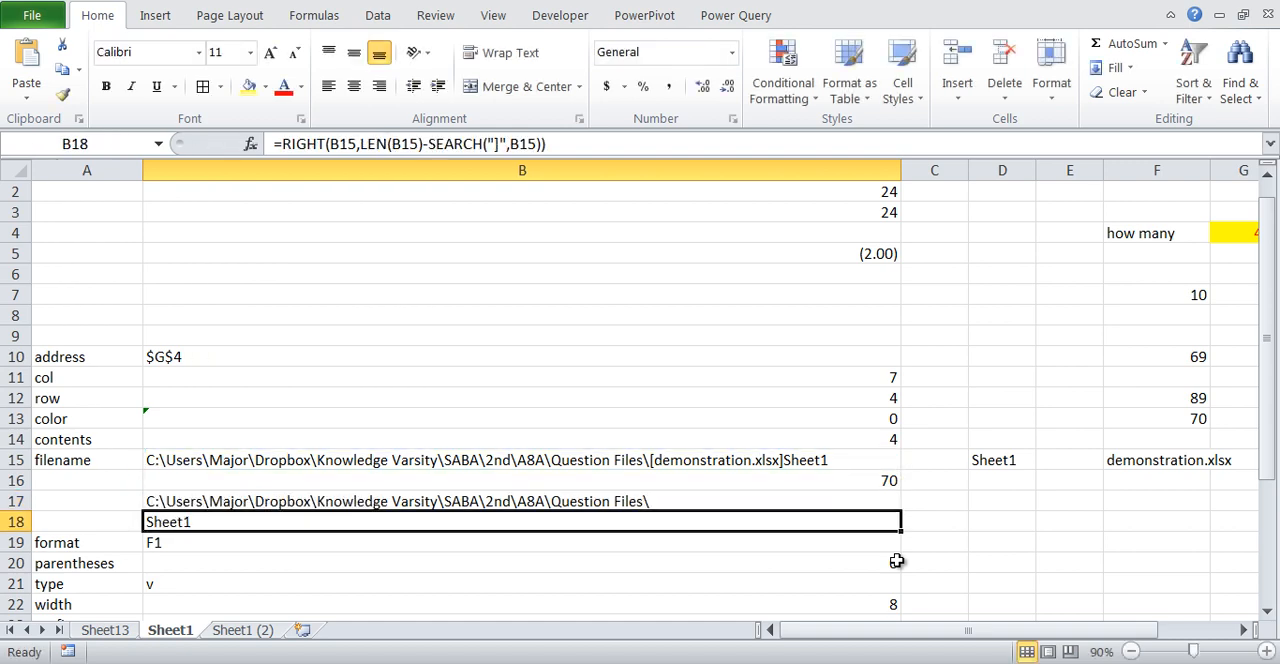
{"action": "left_click", "coordinate": [564, 509]}
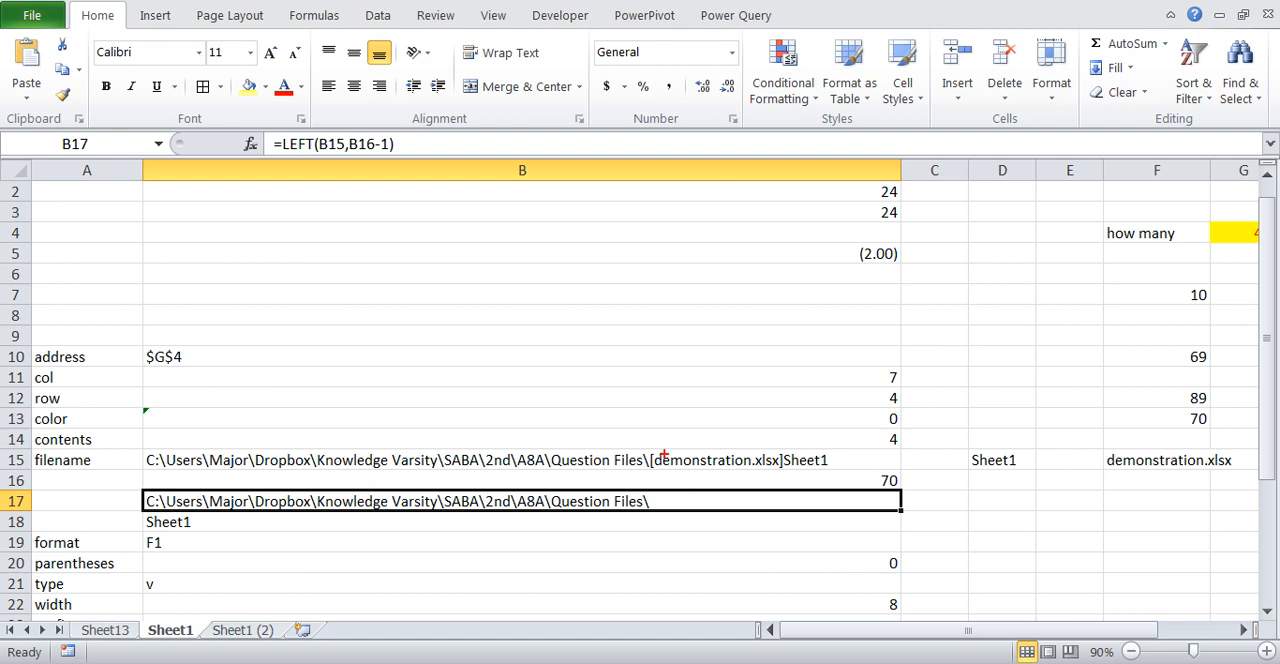
- Clear the contents of B16:B18 and undo the deletion
{"action": "mouse_move", "coordinate": [652, 460]}
{"action": "left_mouse_down"}
{"action": "mouse_move", "coordinate": [732, 482]}
{"action": "mouse_move", "coordinate": [782, 472]}
{"action": "mouse_move", "coordinate": [756, 444]}
{"action": "mouse_move", "coordinate": [675, 447]}
{"action": "left_mouse_up"}
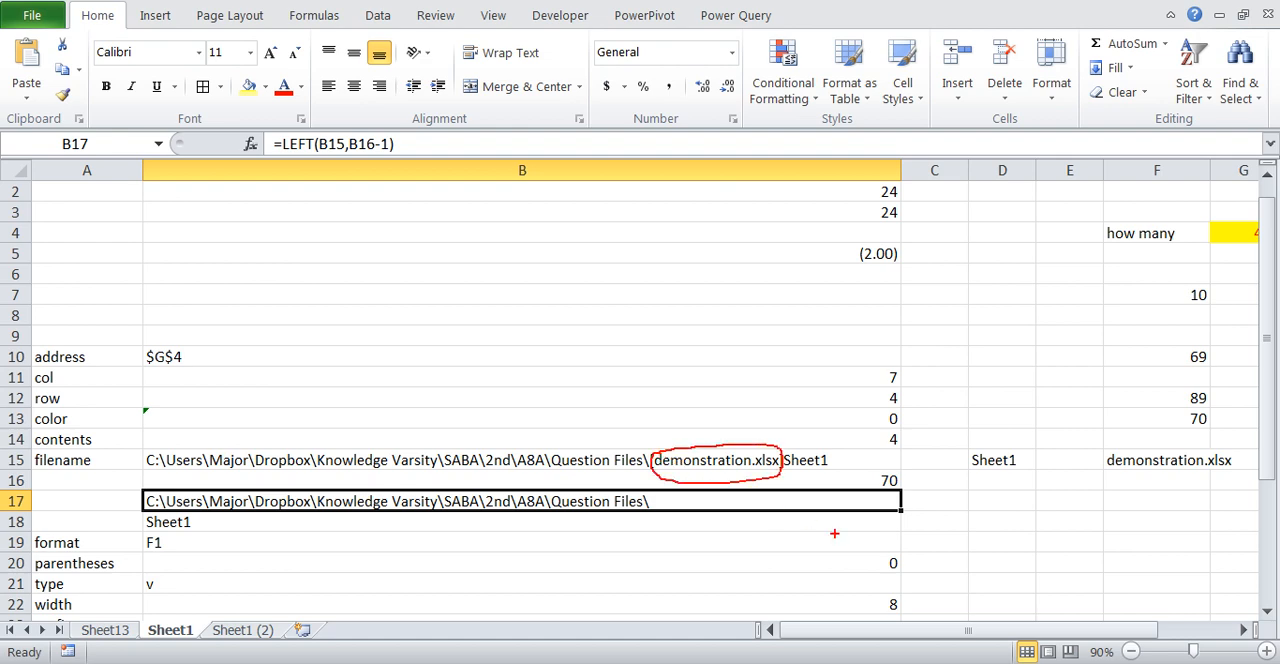
{"action": "left_click_drag", "start_coordinate": [790, 481], "coordinate": [781, 505]}
{"action": "key", "text": "shift+Down"}
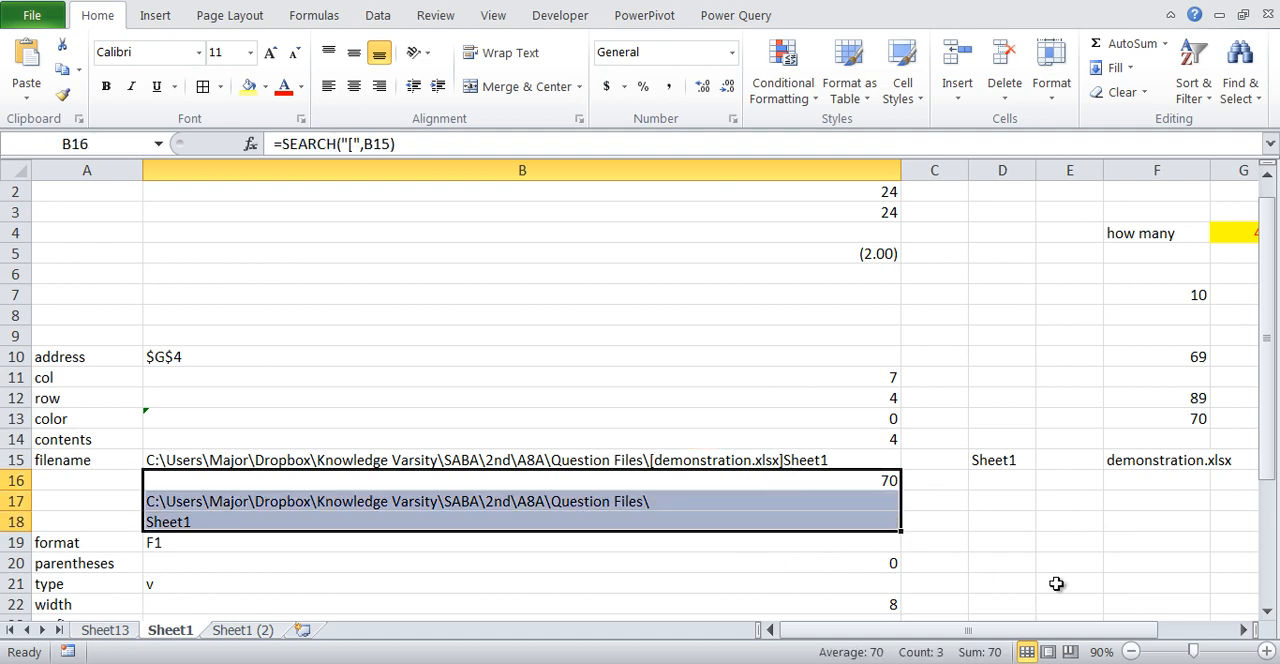
{"action": "key", "text": "Delete"}
{"action": "left_click", "coordinate": [780, 269]}
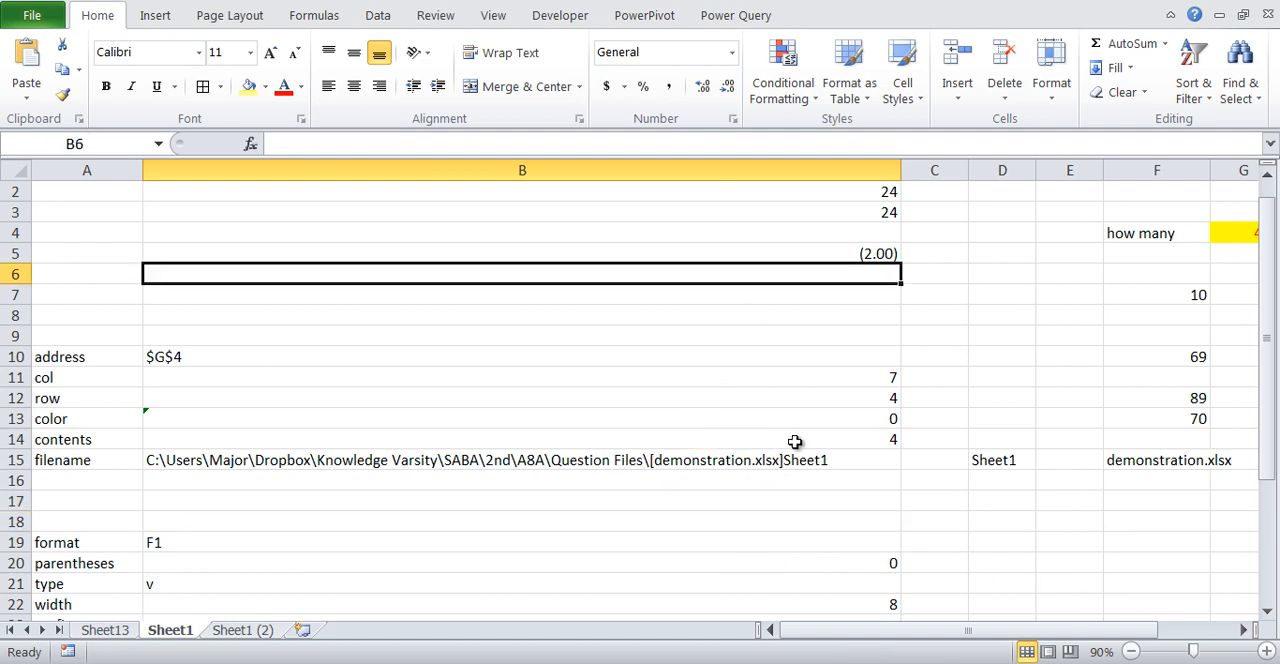
{"action": "key", "text": "ctrl+z"}
- Reuse the B16 formula in B17 as =SEARCH("]",B15) to locate the closing bracket in the file path
{"action": "left_click", "coordinate": [874, 495]}
{"action": "double_click", "coordinate": [874, 481]}
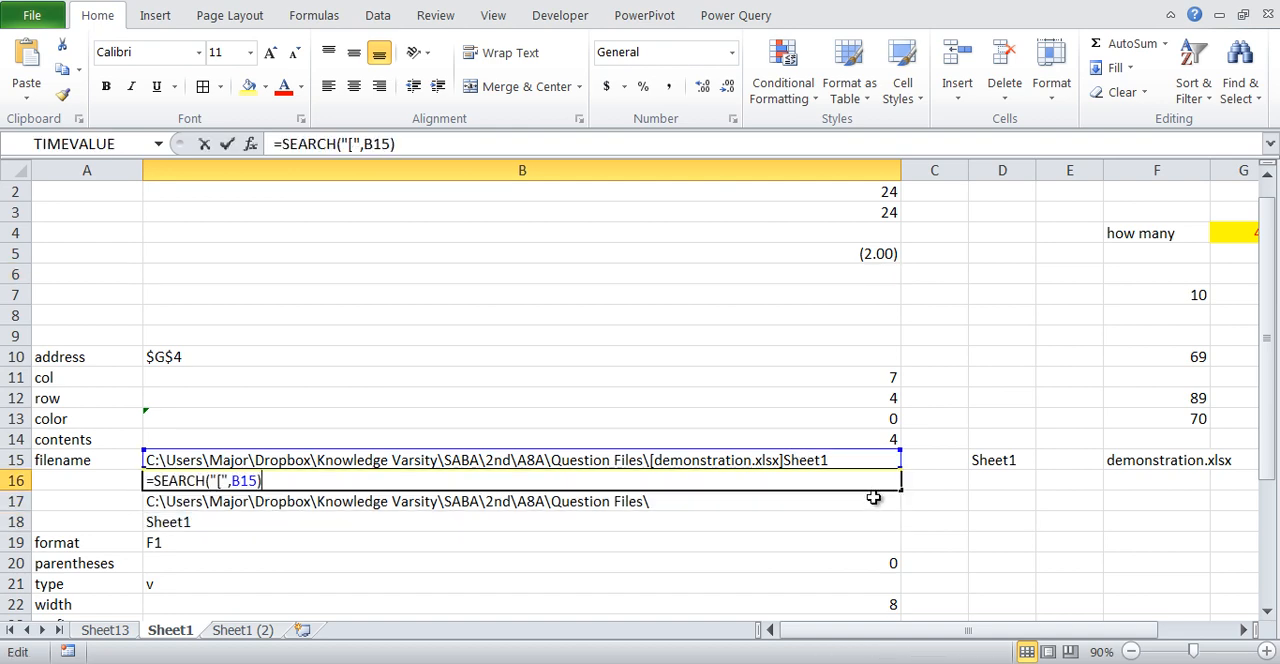
{"action": "left_click_drag", "start_coordinate": [658, 398], "coordinate": [648, 447]}
{"action": "mouse_move", "coordinate": [778, 446]}
{"action": "left_mouse_down"}
{"action": "mouse_move", "coordinate": [780, 471]}
{"action": "mouse_move", "coordinate": [788, 444]}
{"action": "left_mouse_up"}
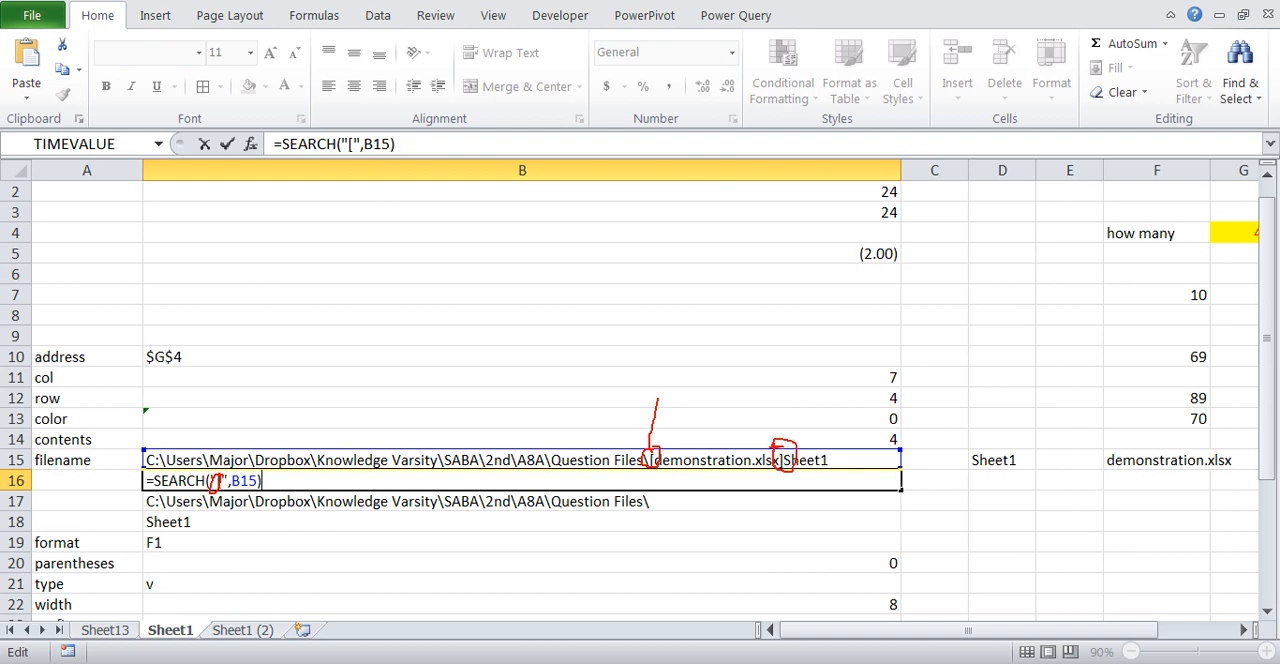
{"action": "mouse_move", "coordinate": [806, 396]}
{"action": "left_mouse_down"}
{"action": "mouse_move", "coordinate": [800, 434]}
{"action": "mouse_move", "coordinate": [818, 431]}
{"action": "left_mouse_up"}
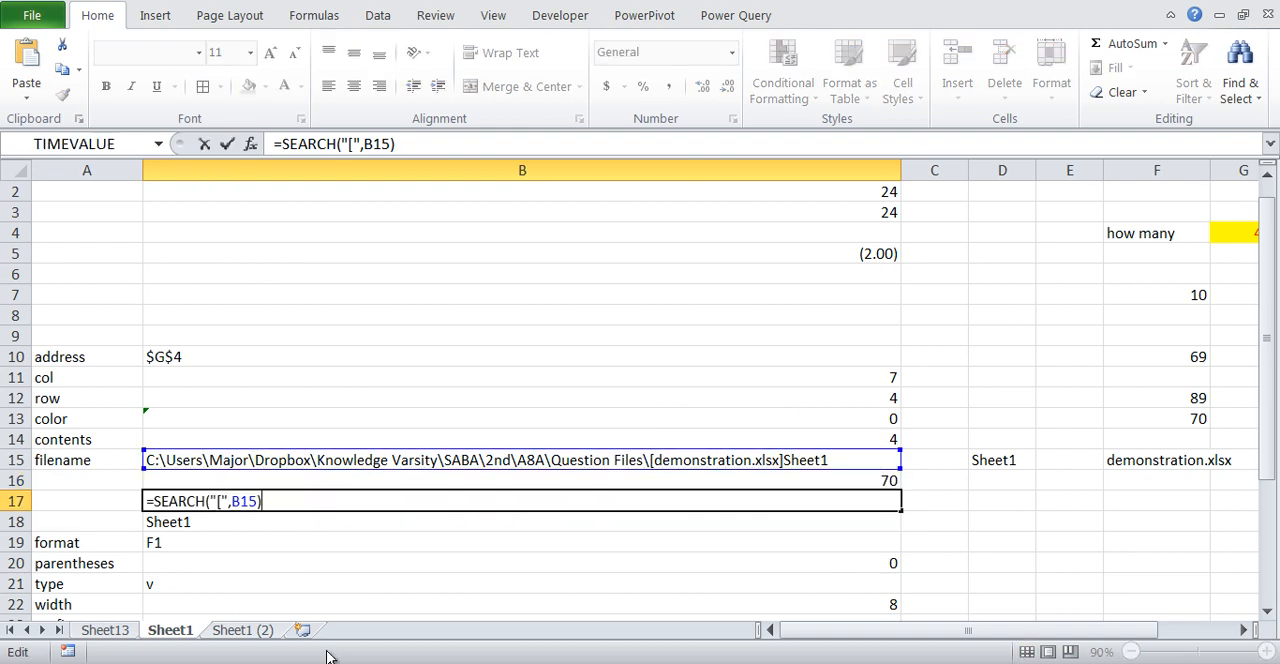
{"action": "key", "text": "Left"}
{"action": "key", "text": "Left"}
{"action": "key", "text": "Left"}
{"action": "key", "text": "Left"}
{"action": "key", "text": "Left"}
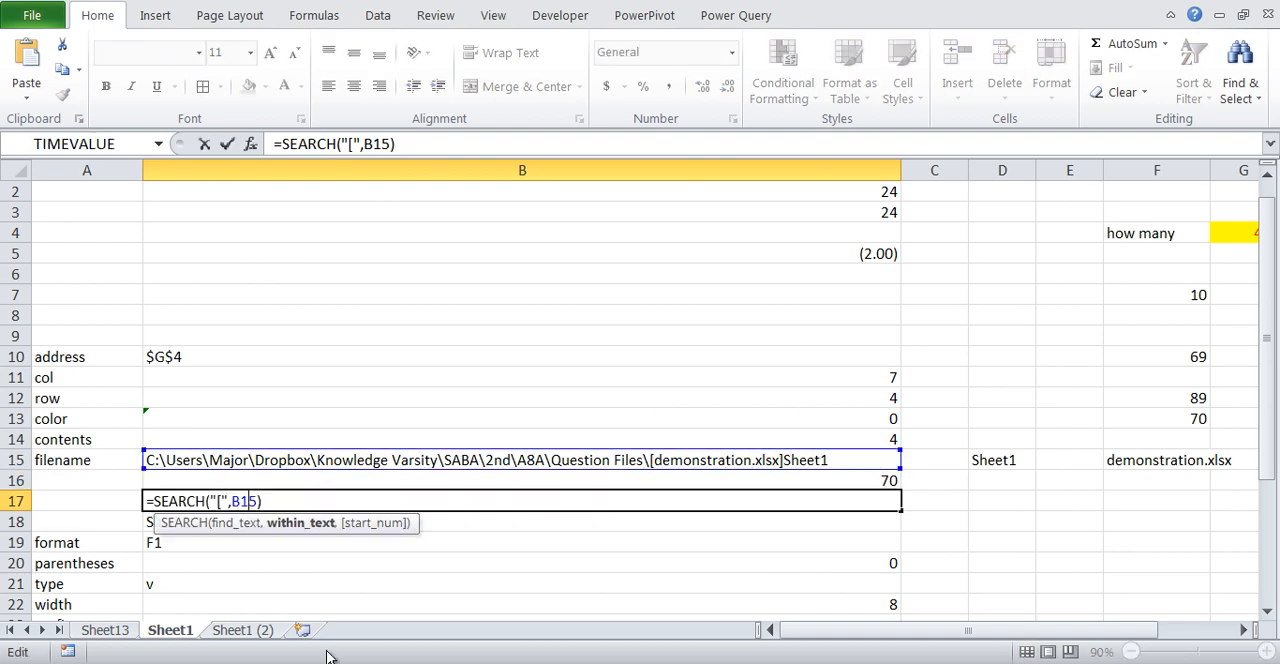
{"action": "key", "text": "Left"}
{"action": "key", "text": "BackSpace"}
{"action": "type", "text": "]"}
{"action": "key", "text": "Return"}
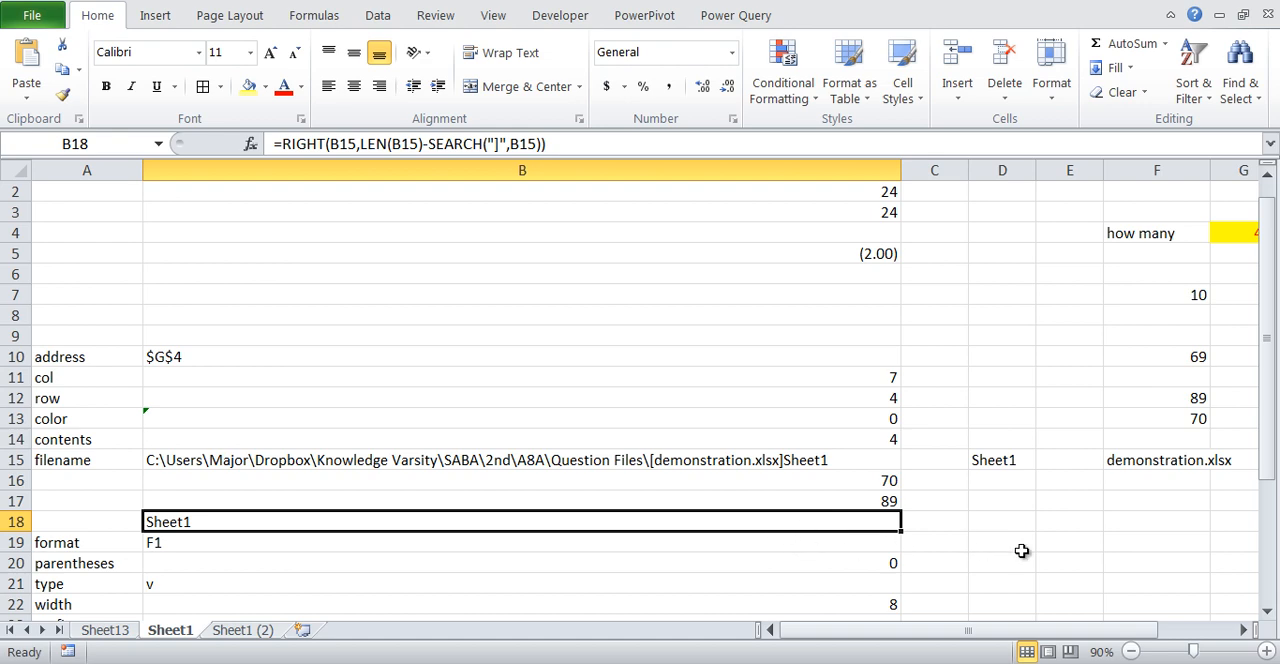
- Replace the formula in B18 with =MID(B15,B16,B17-B16) to extract the text between the bracket positions
{"action": "key", "text": "Delete"}
{"action": "type", "text": "=mid("}
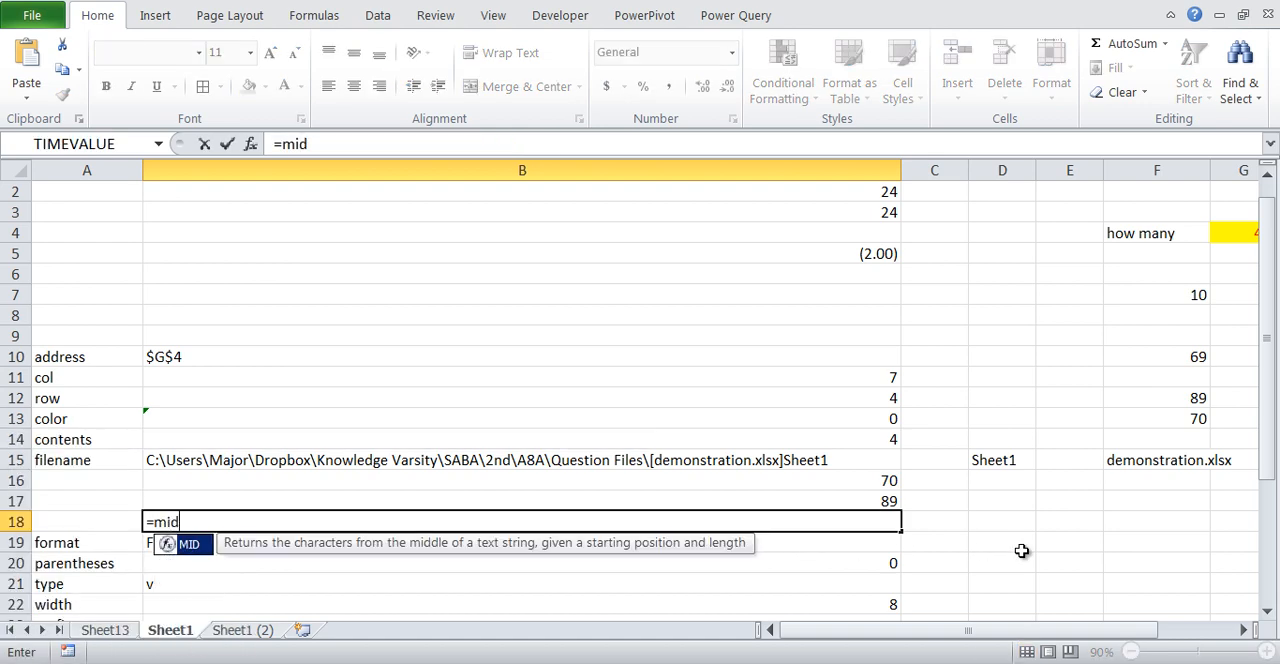
{"action": "left_click", "coordinate": [745, 462]}
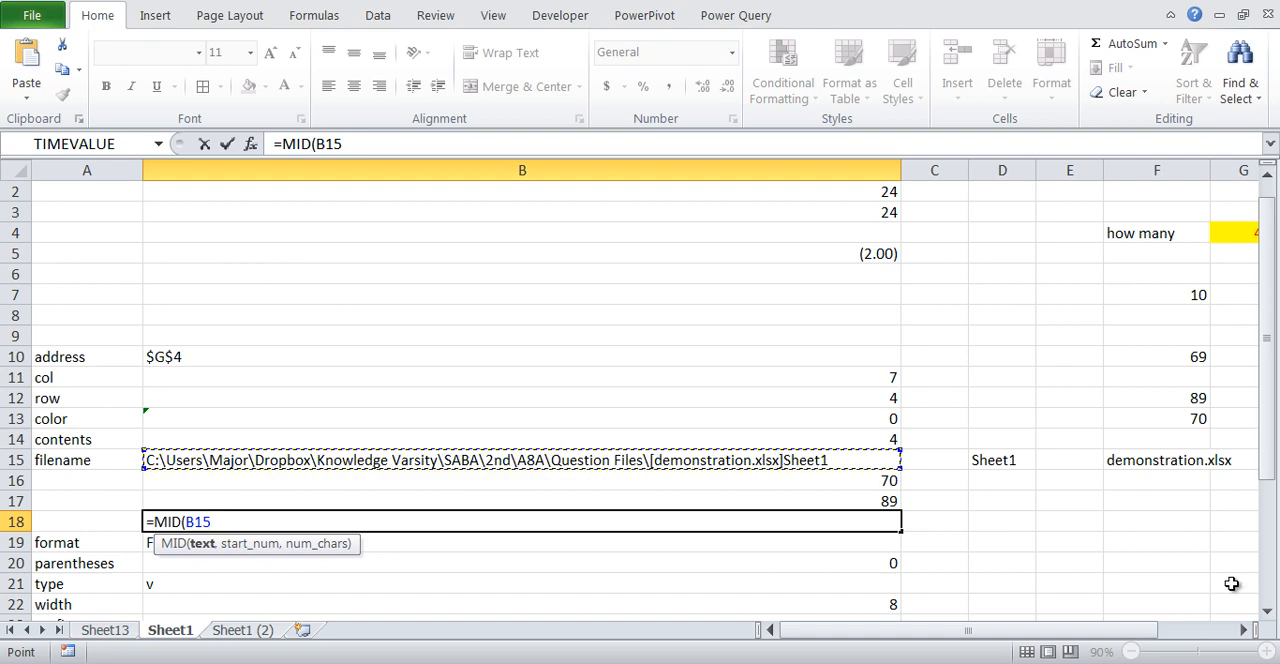
{"action": "type", "text": ","}
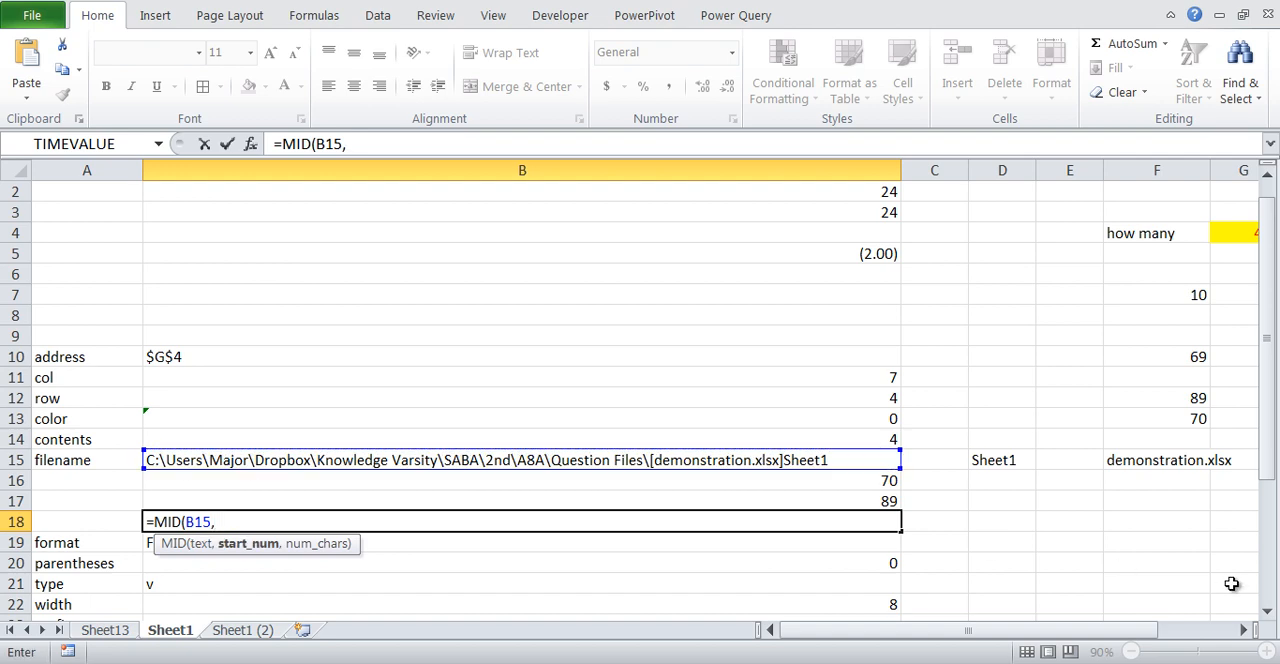
{"action": "left_click", "coordinate": [836, 481]}
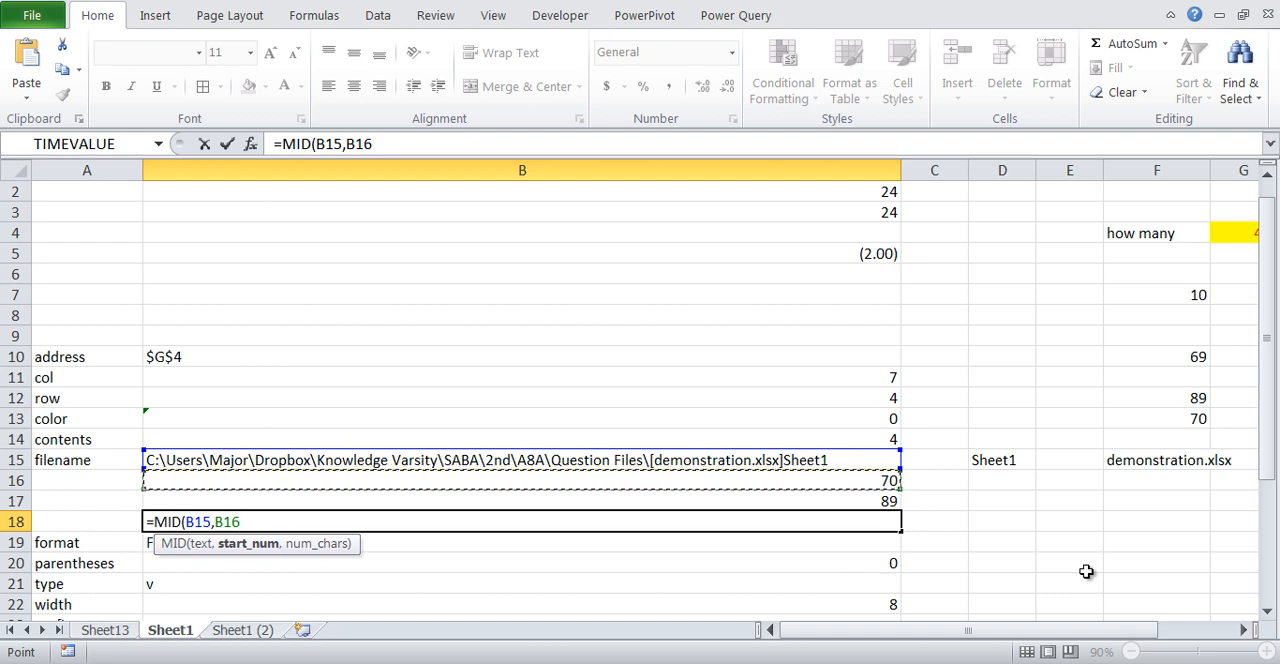
{"action": "type", "text": ","}
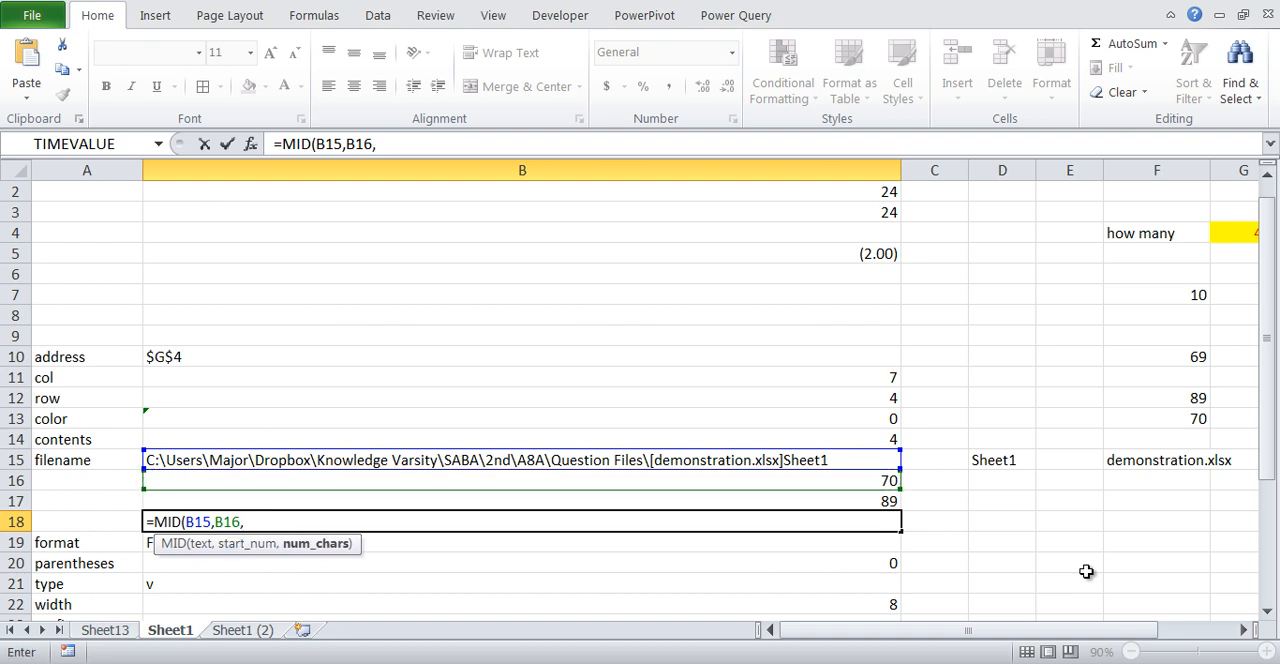
{"action": "left_click", "coordinate": [852, 501]}
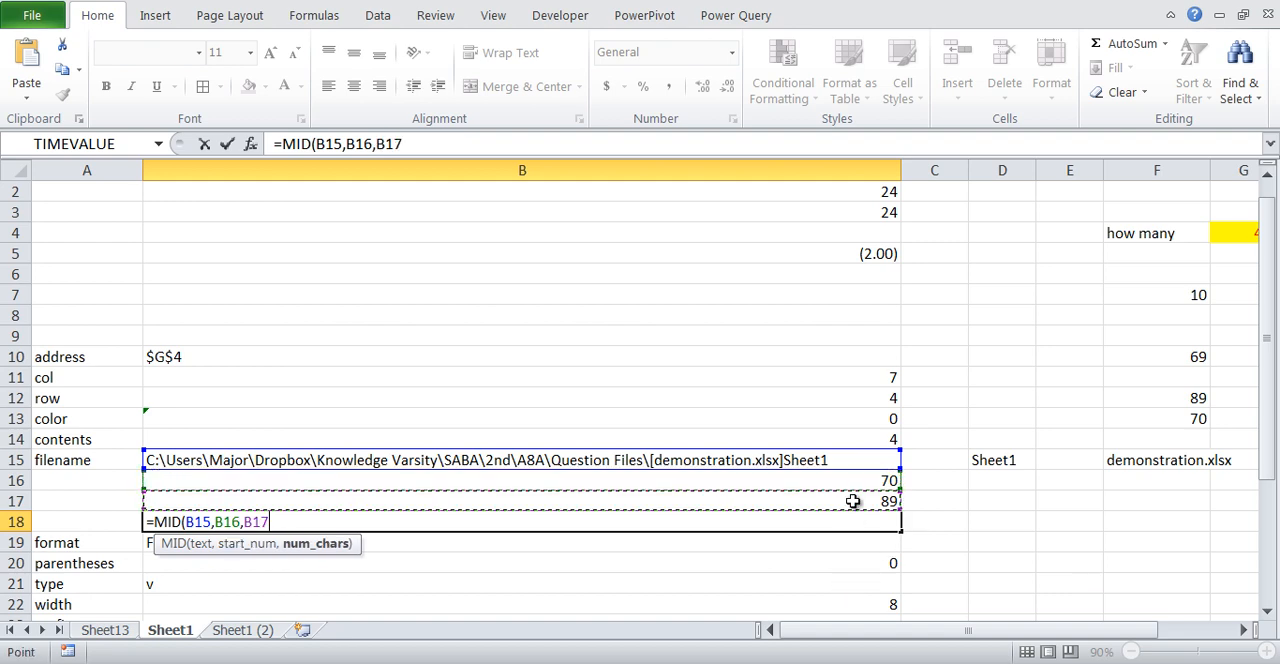
{"action": "type", "text": "-"}
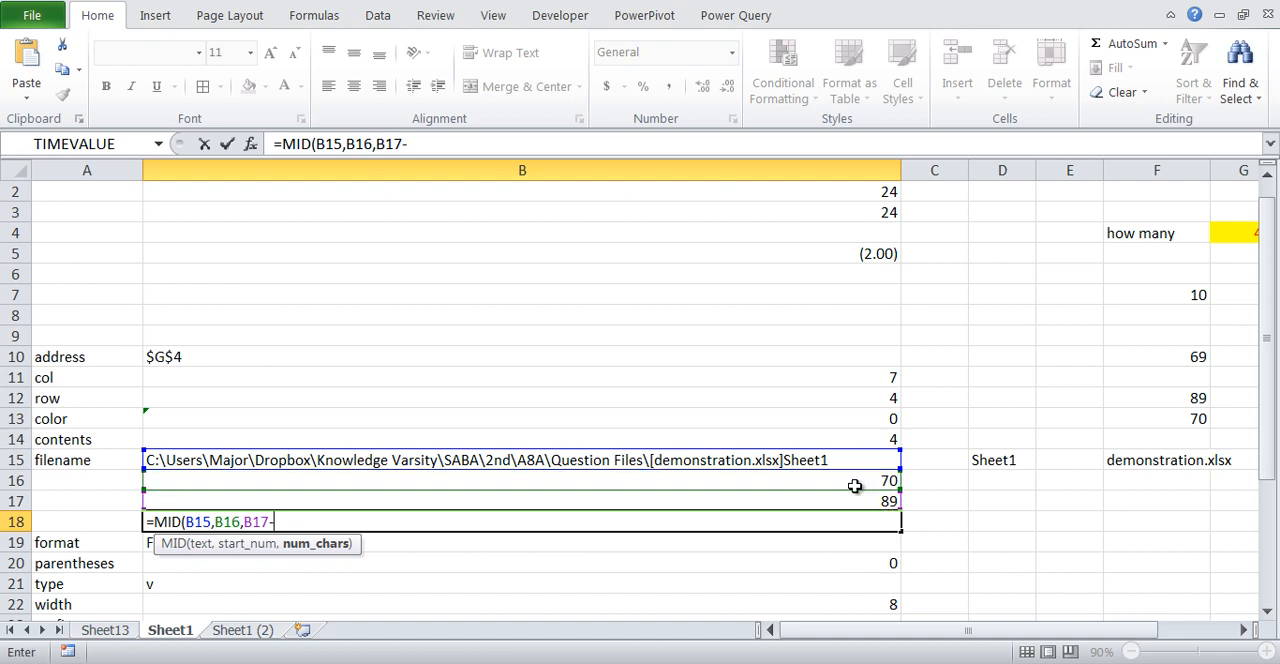
{"action": "left_click", "coordinate": [860, 482]}
{"action": "type", "text": ")"}
{"action": "key", "text": "Return"}
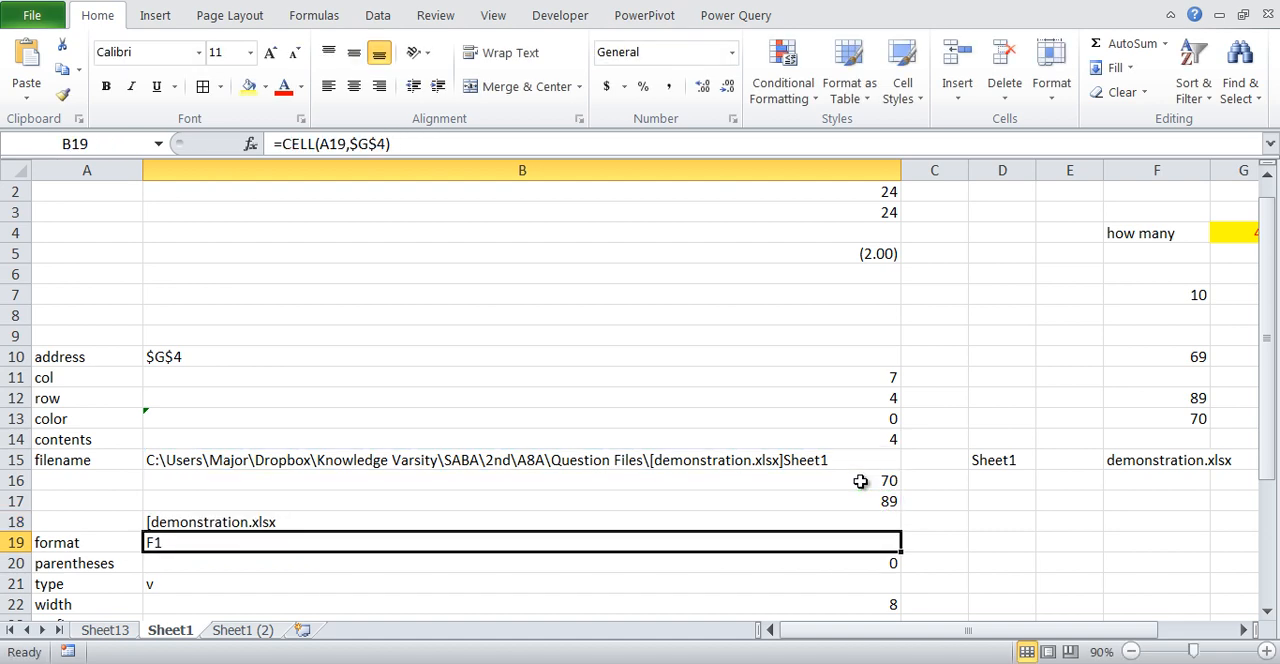
- Change the start position in the B18 MID formula to B16+1 to skip the opening bracket
{"action": "key", "text": "Up"}
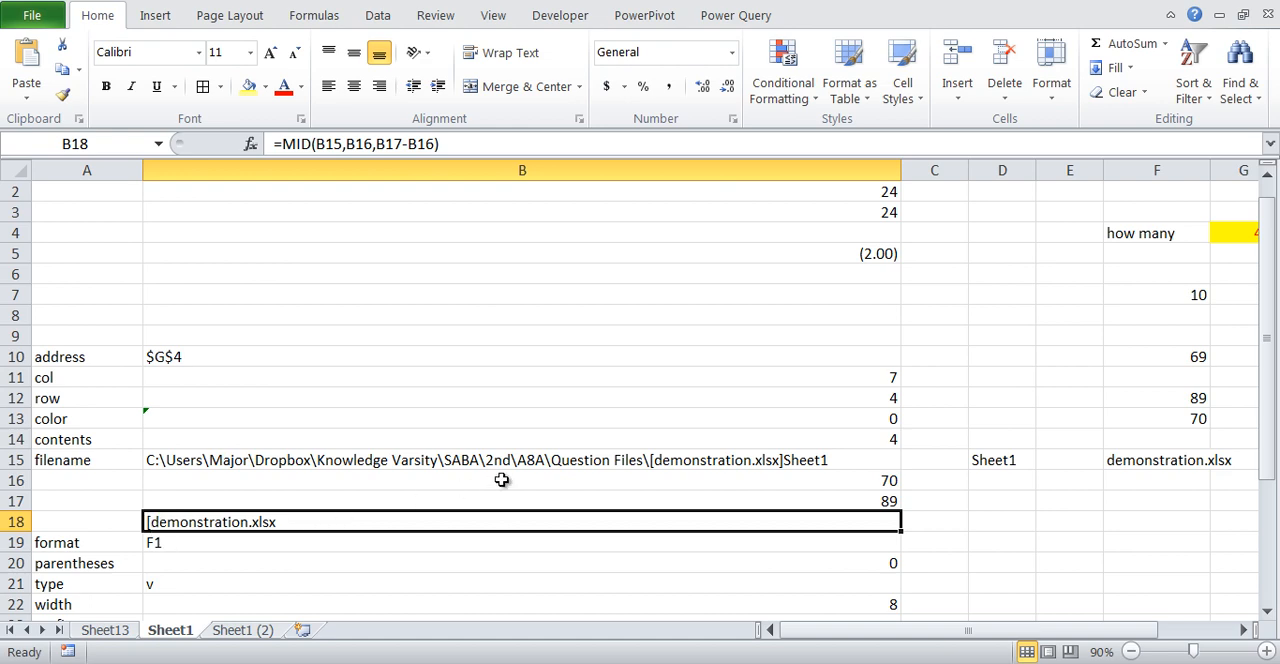
{"action": "double_click", "coordinate": [452, 517]}
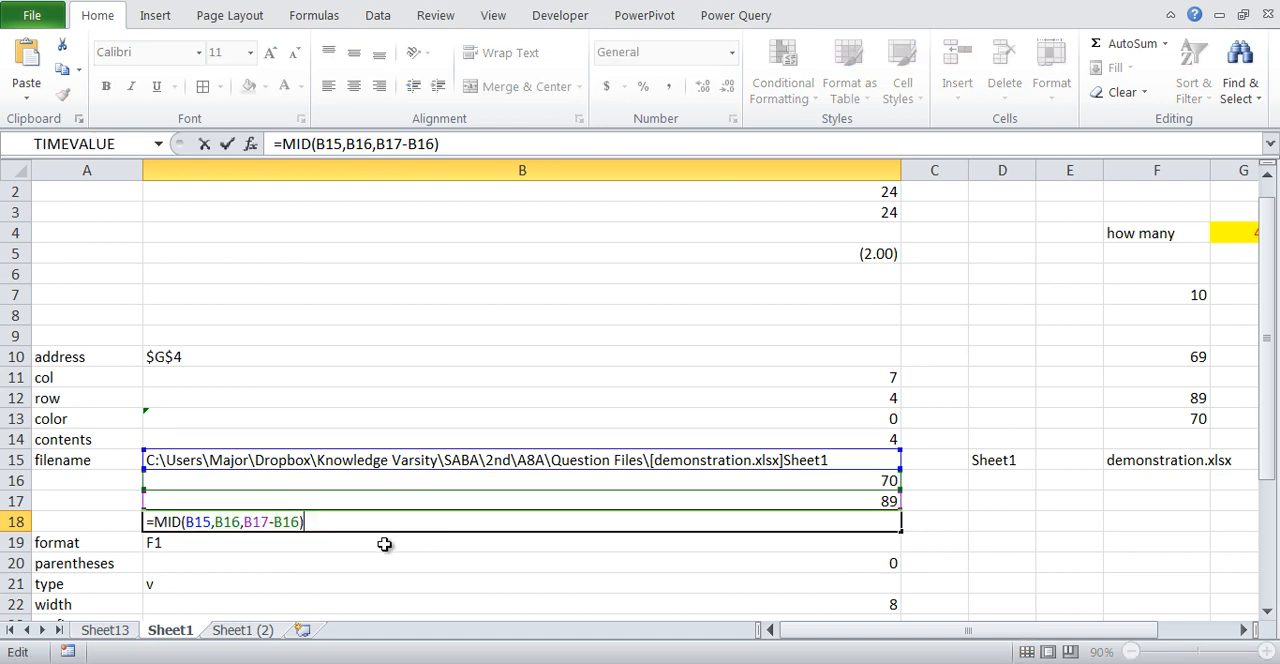
{"action": "left_click", "coordinate": [242, 522]}
{"action": "type", "text": "+1"}
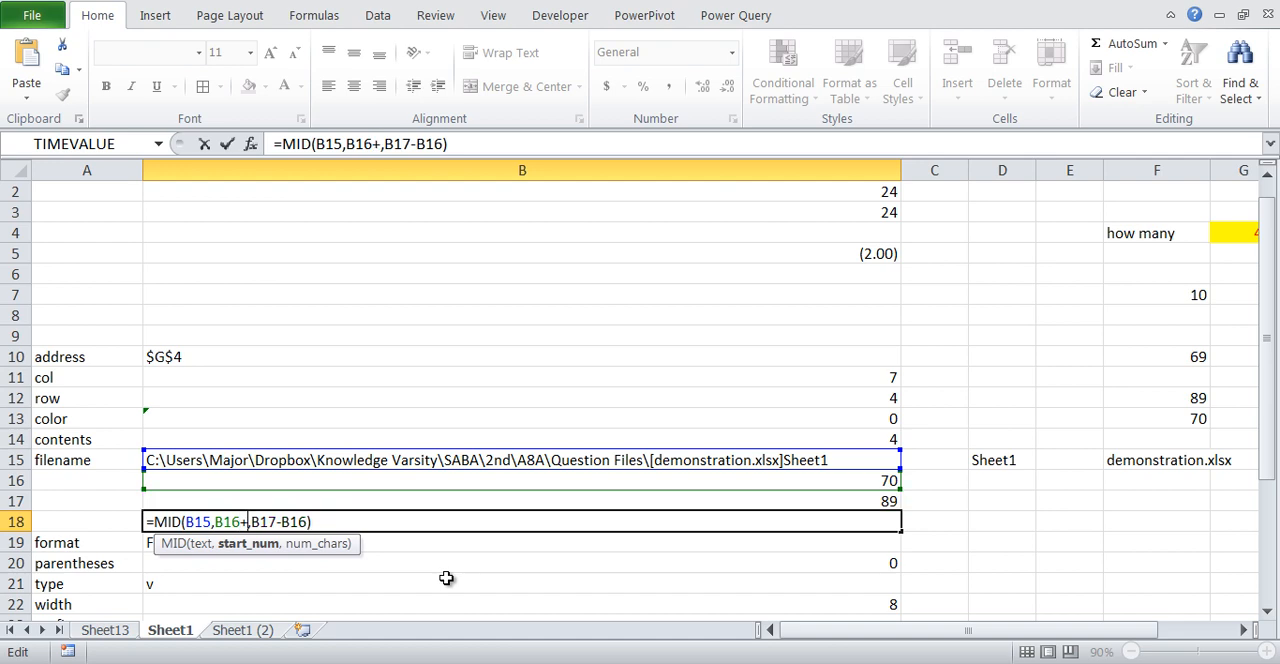
{"action": "key", "text": "Return"}
- Change the character count in the B18 MID formula to B17-(B16+1) to match the shifted start position
{"action": "key", "text": "Up"}
{"action": "key", "text": "F2"}
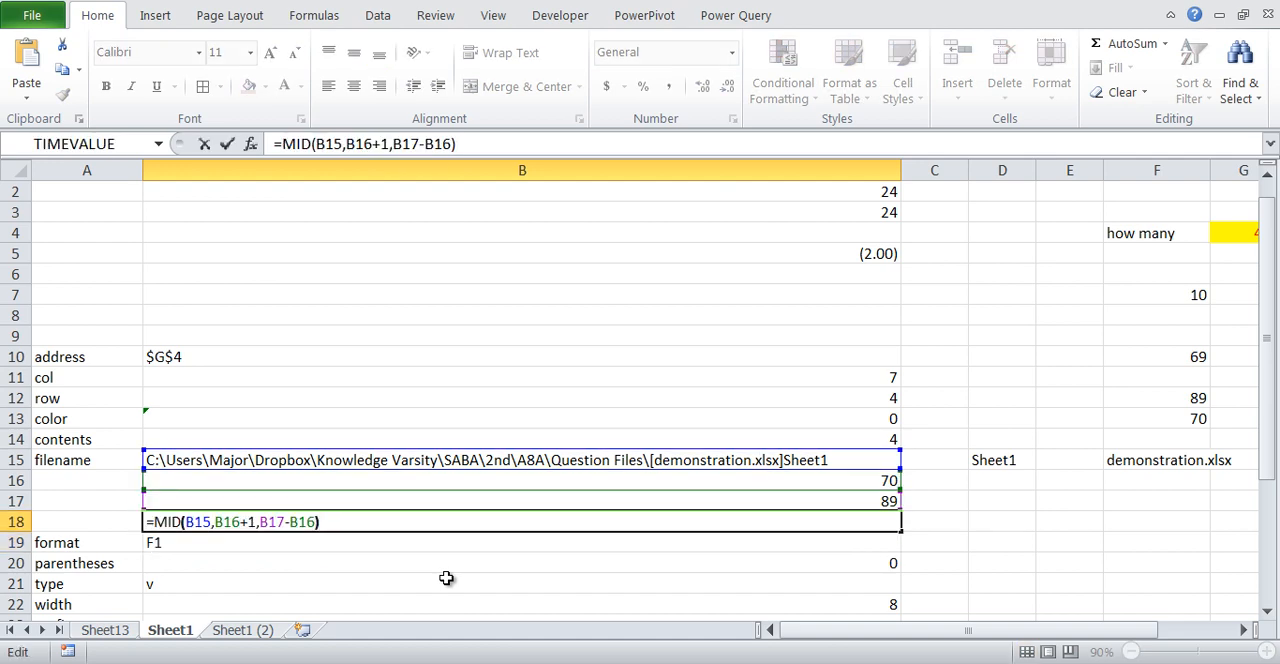
{"action": "key", "text": "Left"}
{"action": "key", "text": "Left"}
{"action": "key", "text": "Left"}
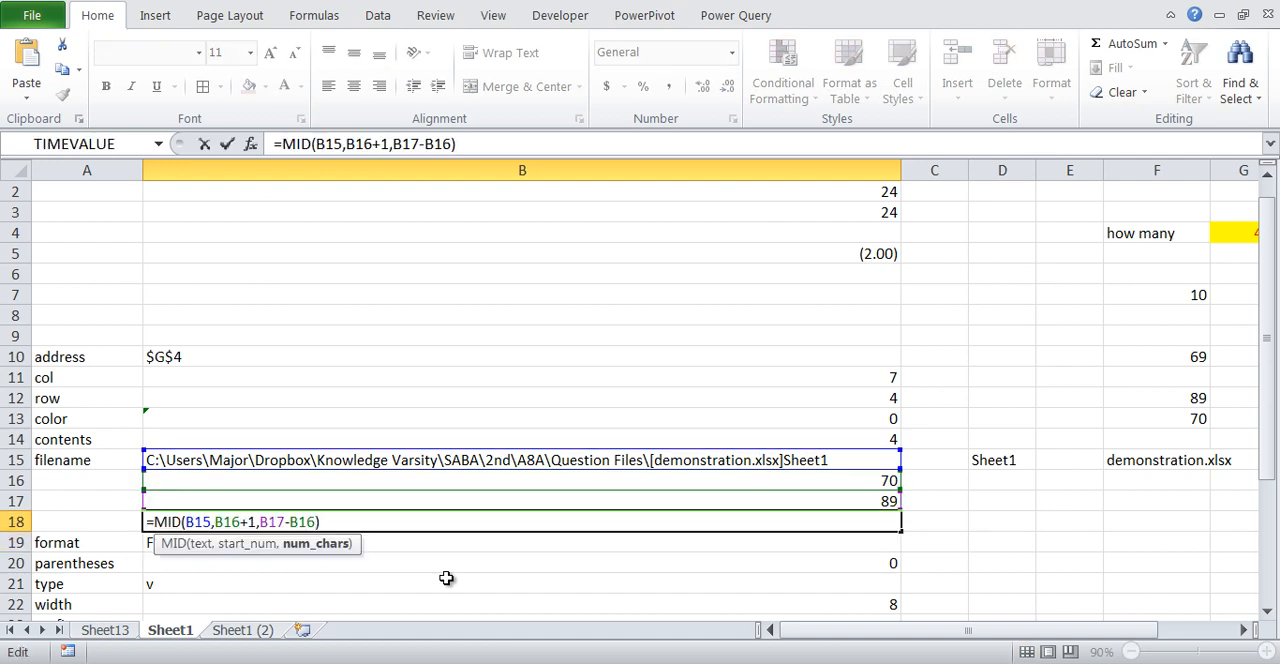
{"action": "type", "text": "("}
{"action": "key", "text": "Right"}
{"action": "key", "text": "Right"}
{"action": "key", "text": "Right"}
{"action": "type", "text": "+1)"}
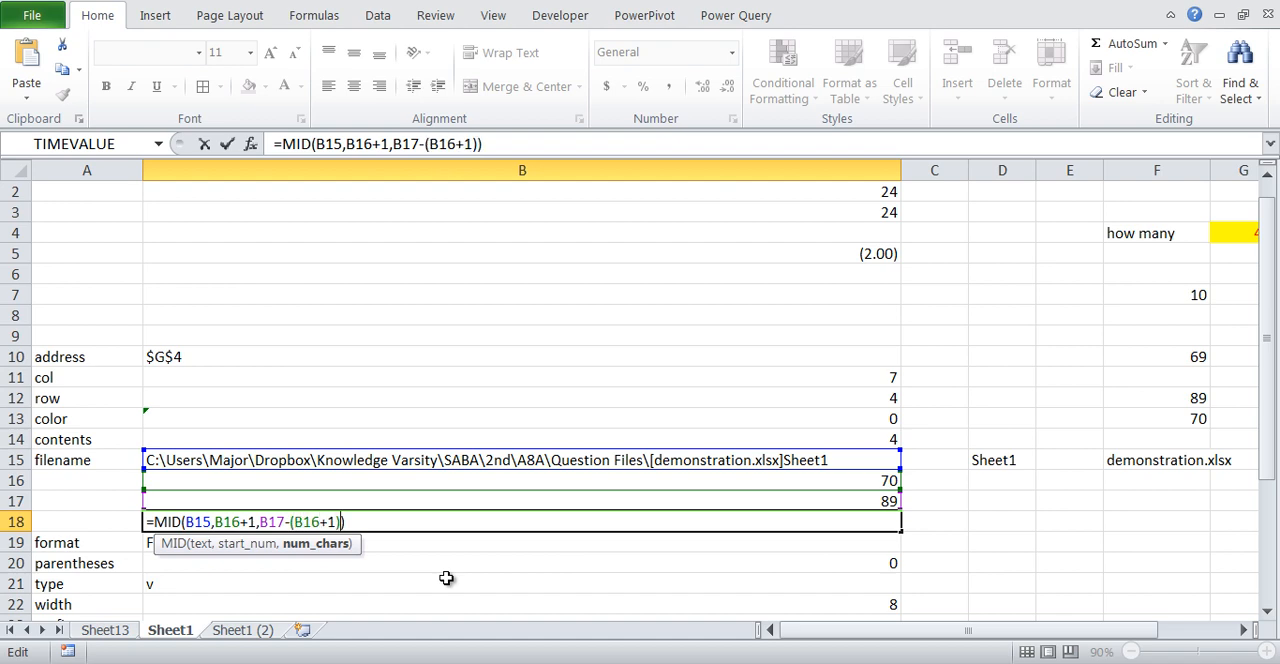
{"action": "key", "text": "Return"}
{"action": "key", "text": "Up"}
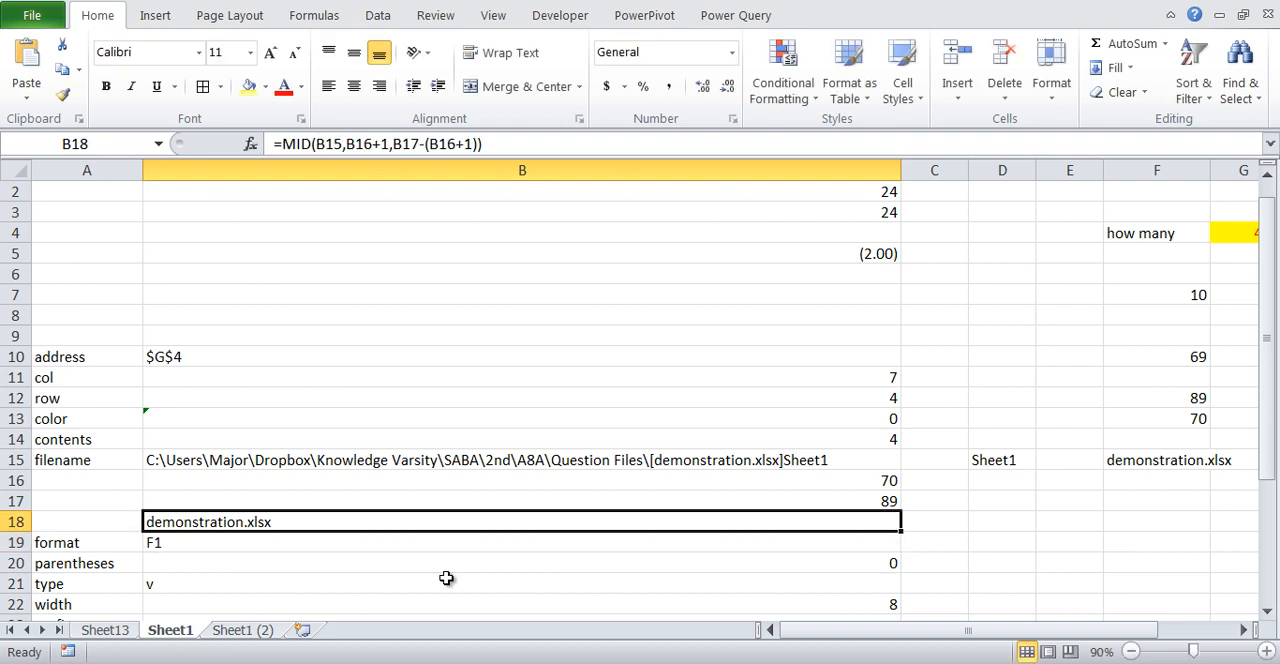
- Copy SEARCH("[",B15) from B16 and substitute it for the B16 reference in the start position of the B18 formula
{"action": "double_click", "coordinate": [489, 525]}
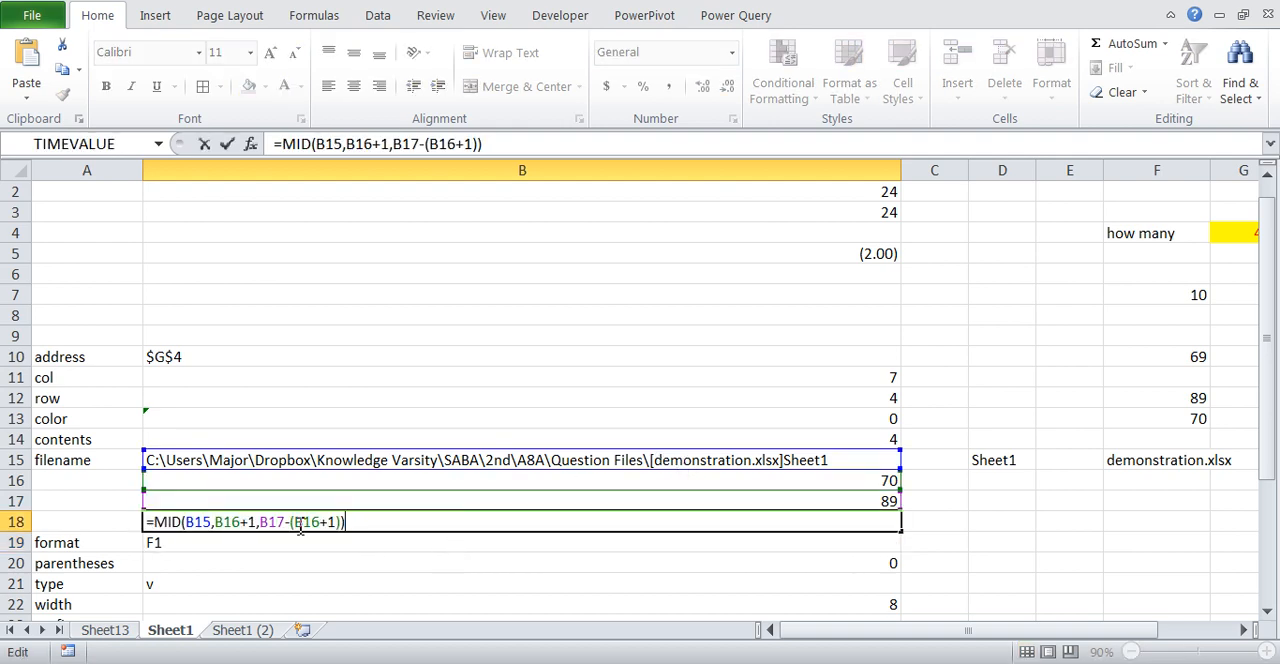
{"action": "double_click", "coordinate": [230, 522]}
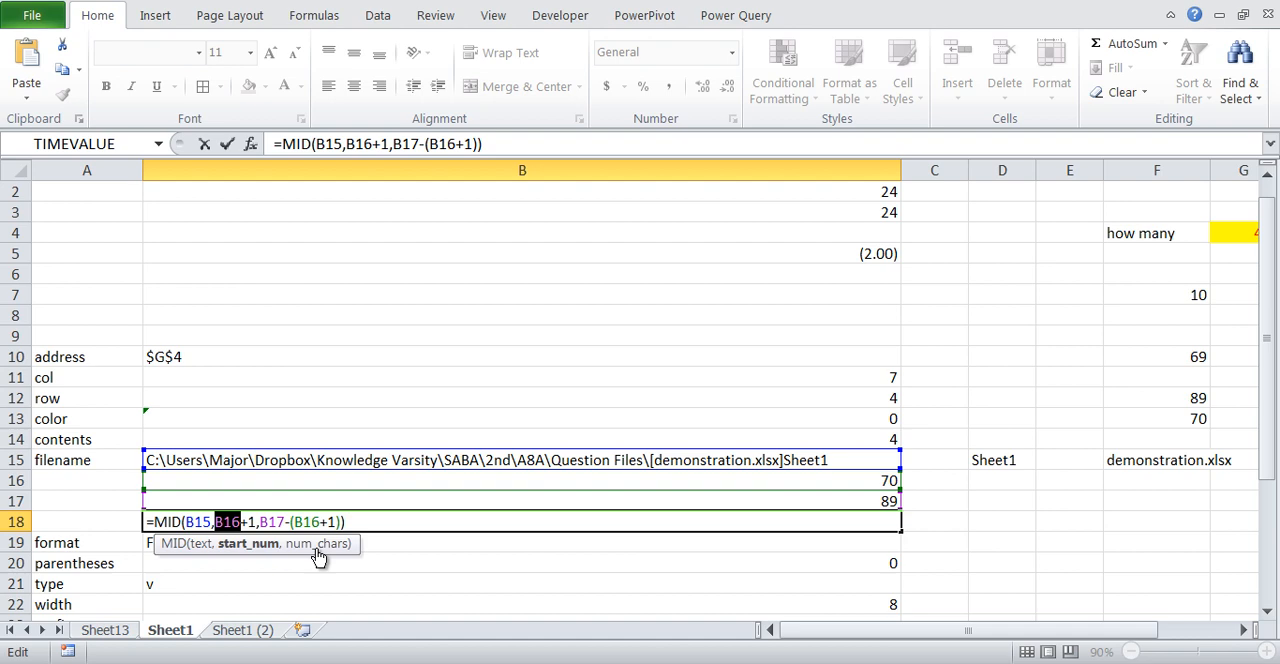
{"action": "key", "text": "Escape"}
{"action": "double_click", "coordinate": [810, 481]}
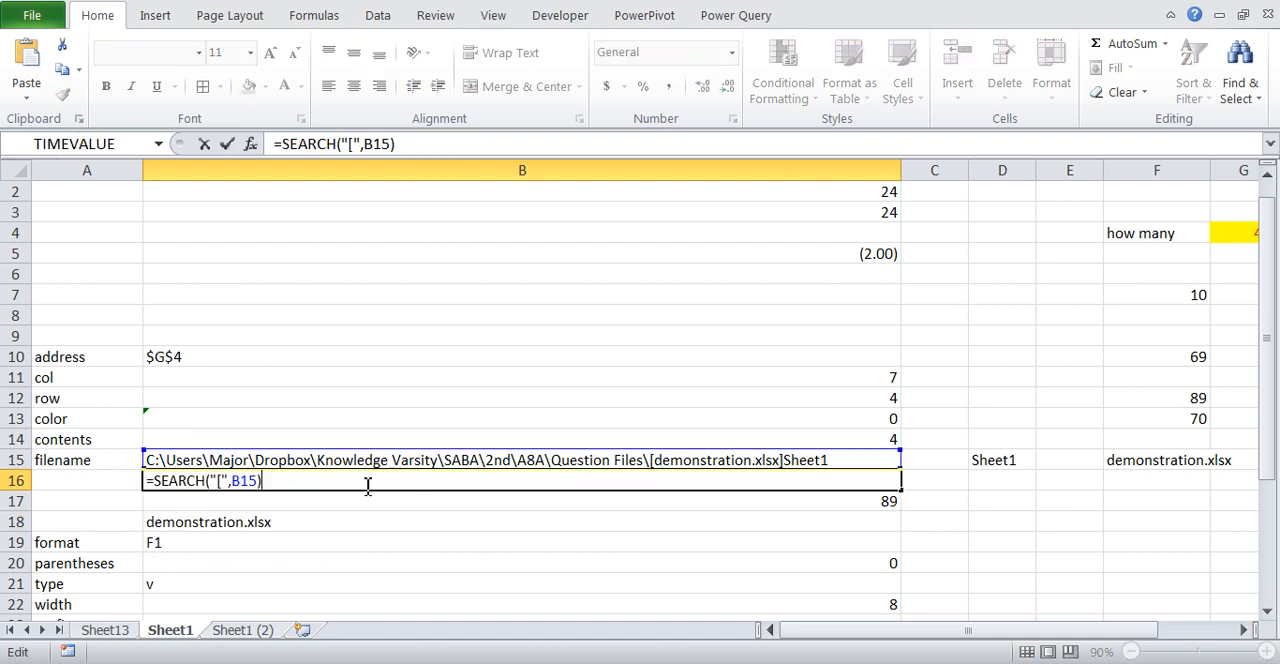
{"action": "left_click_drag", "start_coordinate": [155, 481], "coordinate": [277, 488]}
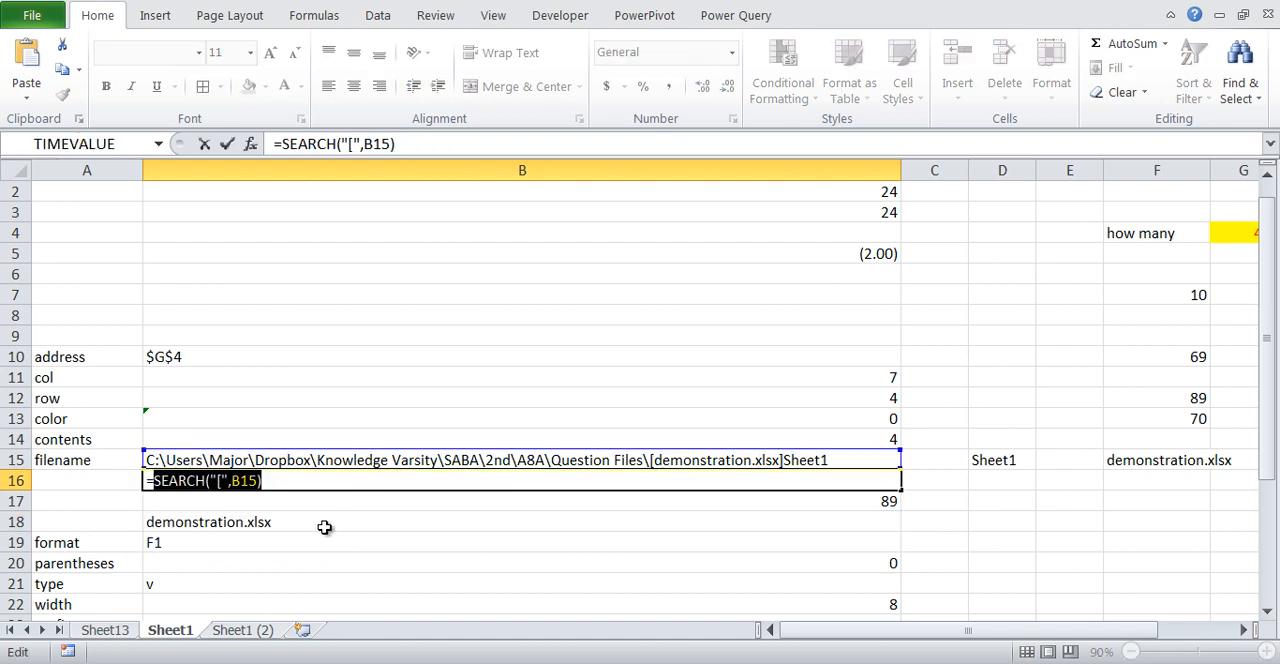
{"action": "key", "text": "Escape"}
{"action": "double_click", "coordinate": [325, 522]}
{"action": "left_click", "coordinate": [241, 524]}
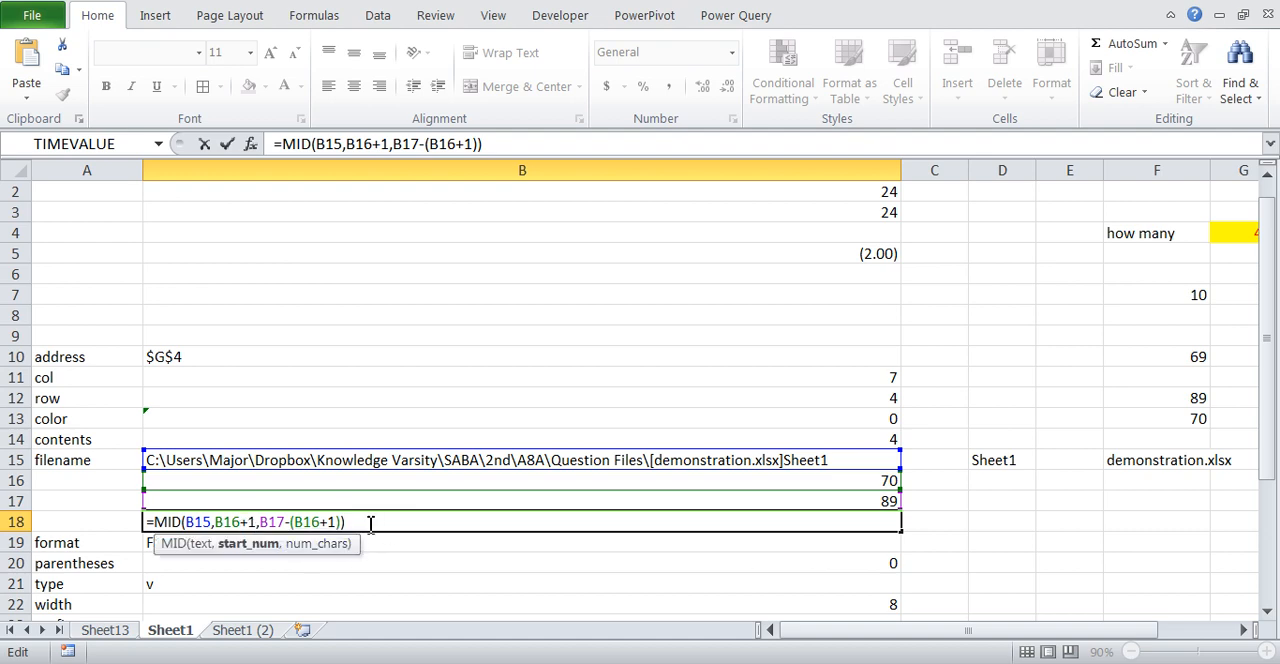
{"action": "key", "text": "BackSpace"}
{"action": "key", "text": "BackSpace"}
{"action": "key", "text": "BackSpace"}
{"action": "key", "text": "ctrl+v"}
{"action": "key", "text": "Right"}
{"action": "key", "text": "Right"}
{"action": "key", "text": "Right"}
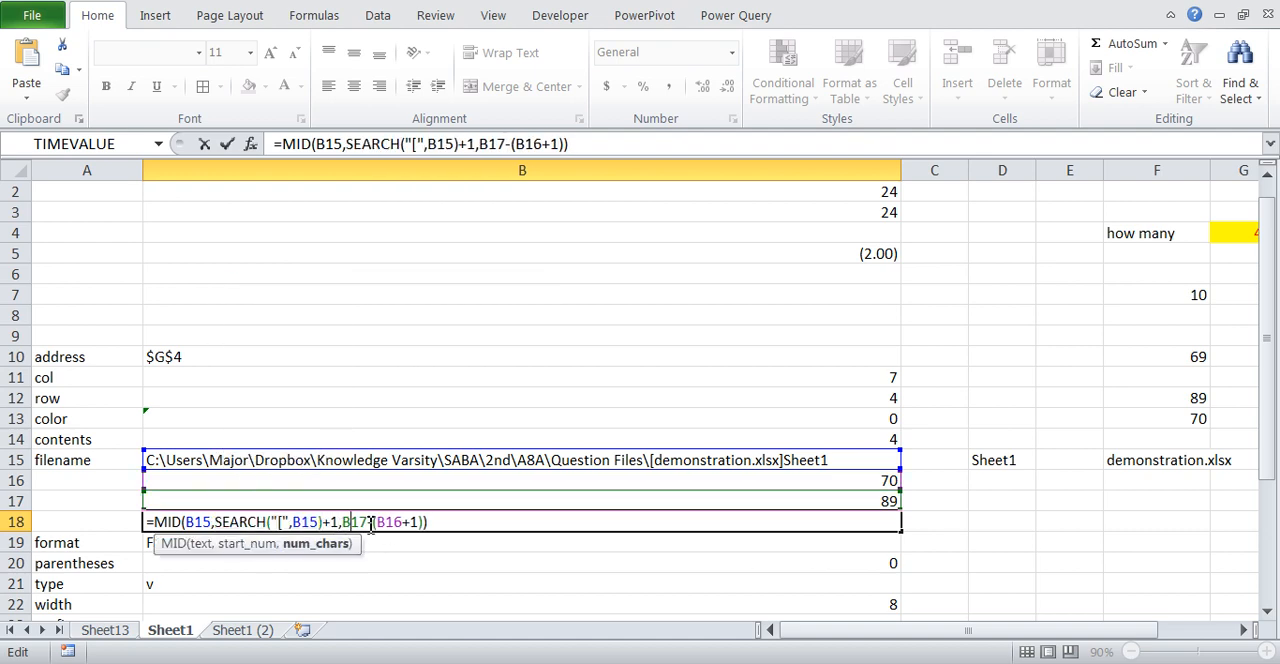
- Substitute SEARCH("[",B15) for the remaining B16 reference in the character count of the B18 MID formula
{"action": "left_click", "coordinate": [370, 522]}
{"action": "key", "text": "BackSpace"}
{"action": "key", "text": "BackSpace"}
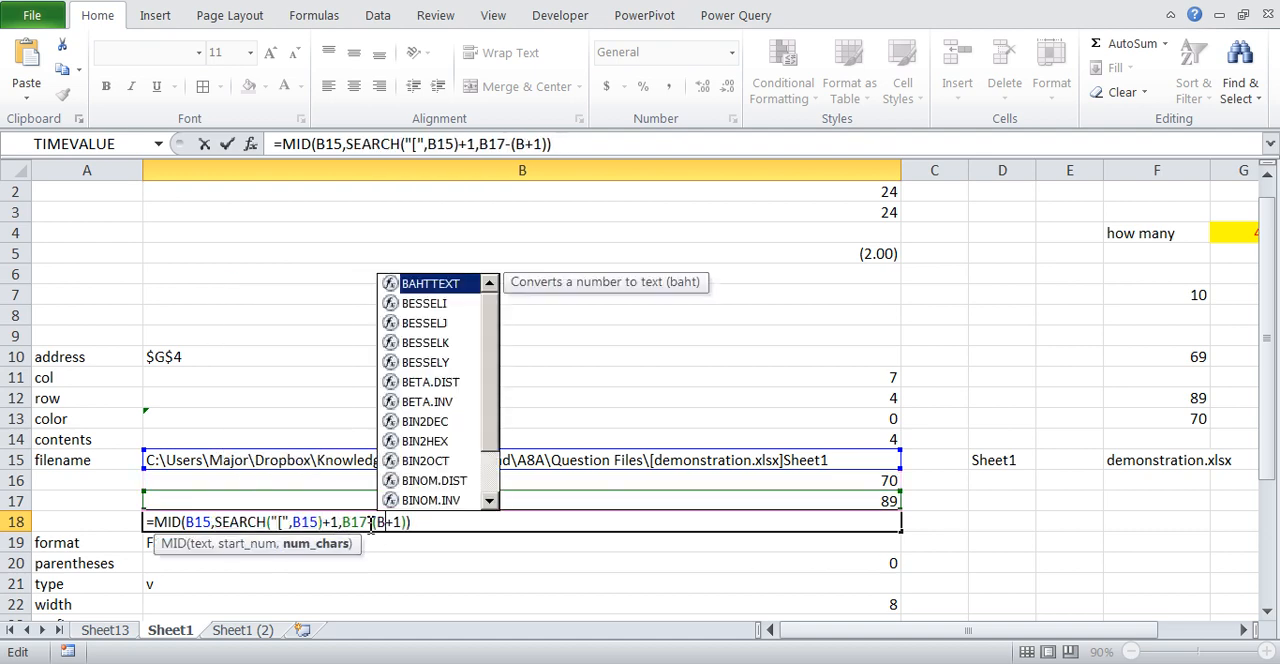
{"action": "key", "text": "BackSpace"}
{"action": "key", "text": "ctrl+v"}
{"action": "key", "text": "Left"}
{"action": "key", "text": "Left"}
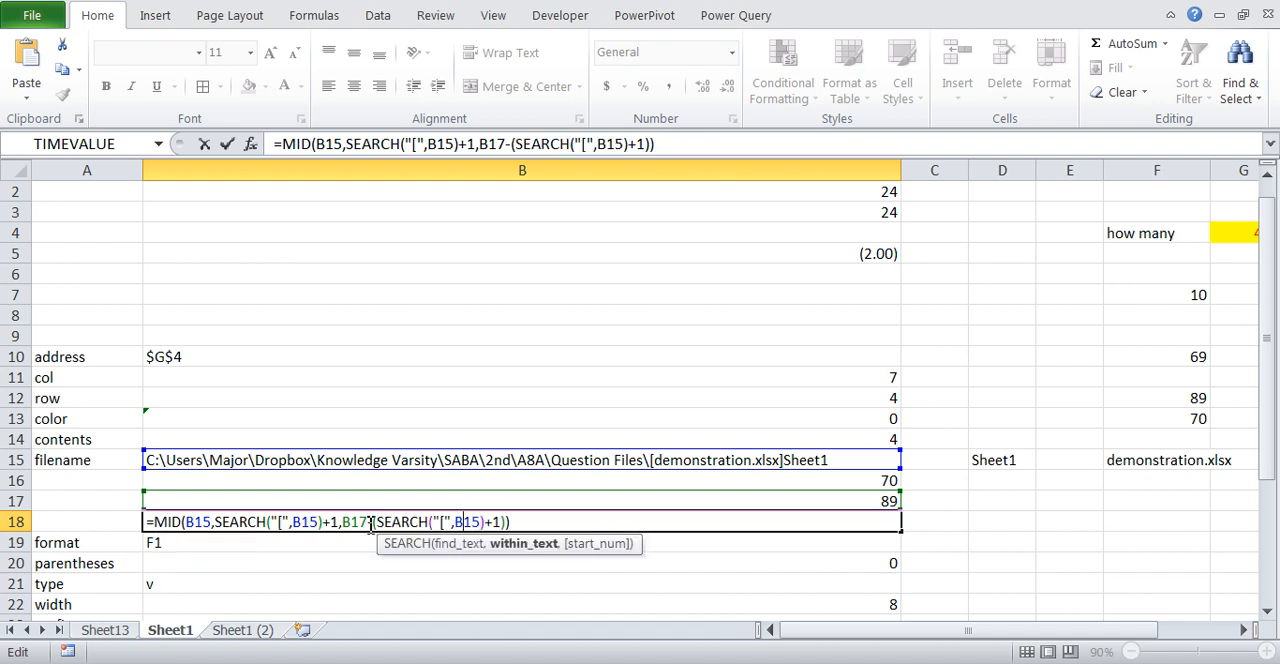
{"action": "key", "text": "Return"}
- Substitute the SEARCH("]",B15) expression from B17 for the B17 reference in the B18 MID formula
{"action": "key", "text": "Up"}
{"action": "key", "text": "Up"}
{"action": "key", "text": "F2"}
{"action": "key", "text": "shift+Left"}
{"action": "key", "text": "shift+Left"}
{"action": "key", "text": "shift+Left"}
{"action": "key", "text": "shift+Left"}
{"action": "key", "text": "shift+Left"}
{"action": "key", "text": "shift+Left"}
{"action": "key", "text": "shift+Left"}
{"action": "key", "text": "shift+Left"}
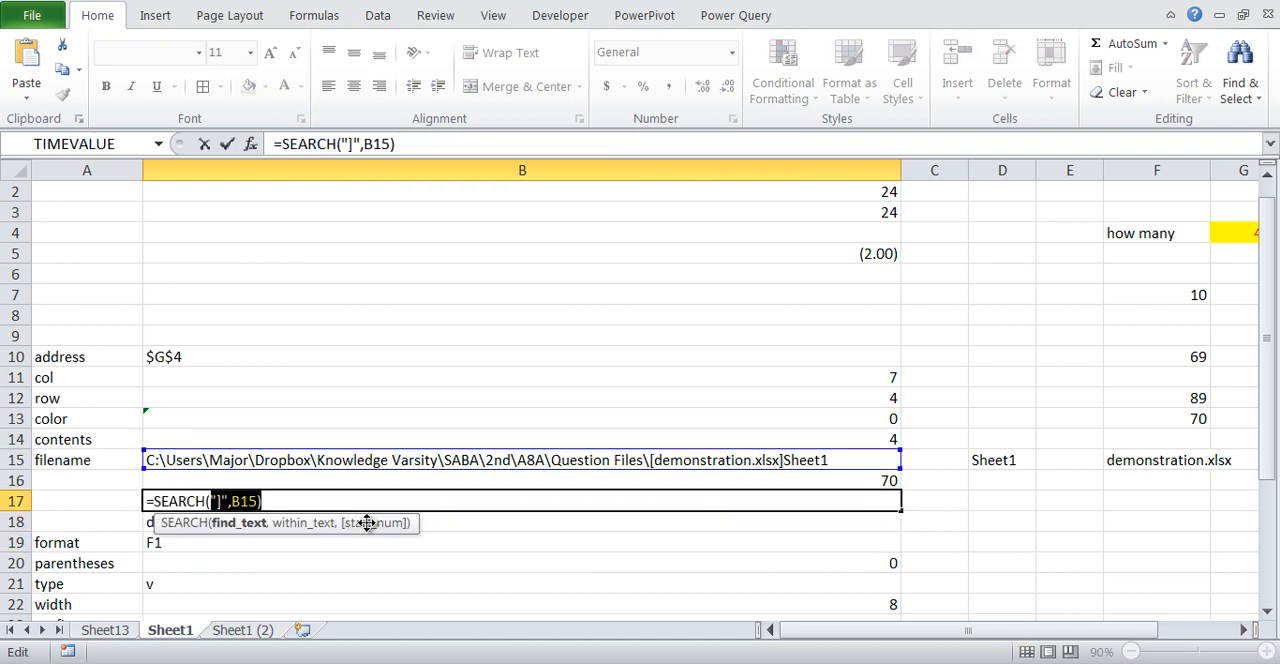
{"action": "key", "text": "ctrl+c"}
{"action": "key", "text": "Return"}
{"action": "key", "text": "F2"}
{"action": "key", "text": "Left"}
{"action": "key", "text": "Left"}
{"action": "key", "text": "Left"}
{"action": "key", "text": "Left"}
{"action": "key", "text": "Left"}
{"action": "key", "text": "Left"}
{"action": "key", "text": "Left"}
{"action": "key", "text": "Left"}
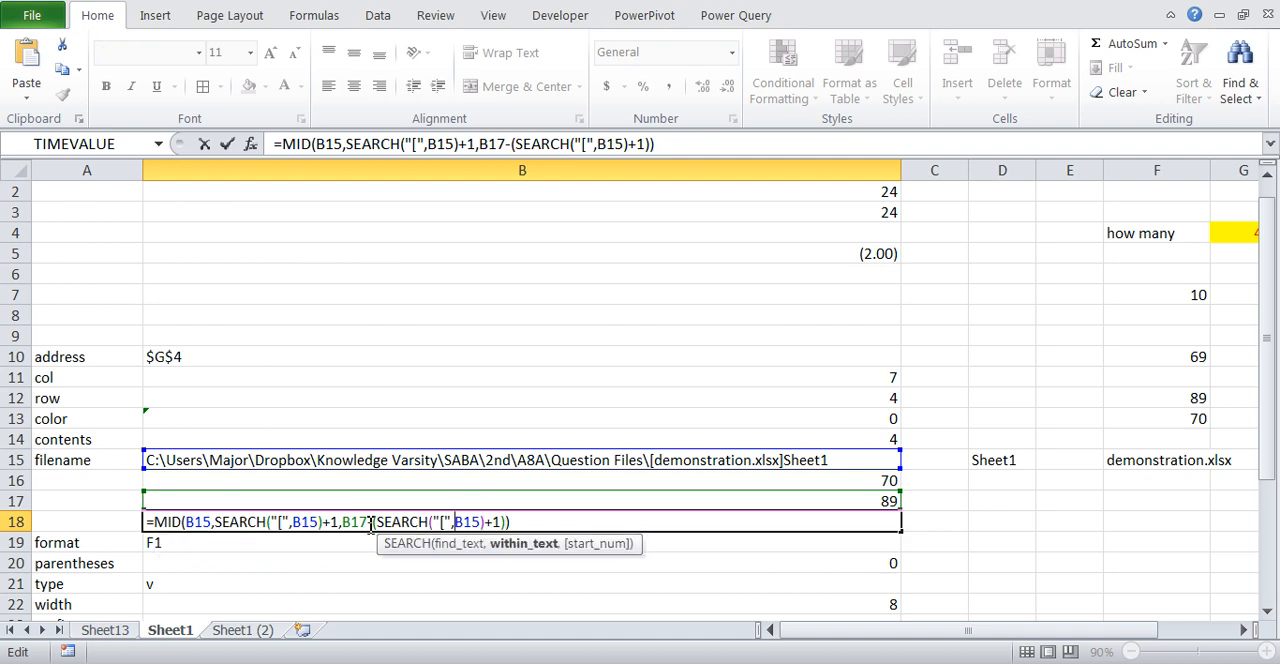
{"action": "key", "text": "Left"}
{"action": "key", "text": "Left"}
{"action": "key", "text": "Left"}
{"action": "key", "text": "Left"}
{"action": "key", "text": "Left"}
{"action": "key", "text": "Left"}
{"action": "key", "text": "Left"}
{"action": "key", "text": "Left"}
{"action": "key", "text": "Left"}
{"action": "key", "text": "Left"}
{"action": "key", "text": "Left"}
{"action": "key", "text": "BackSpace"}
{"action": "key", "text": "BackSpace"}
{"action": "key", "text": "BackSpace"}
{"action": "type", "text": "SEARCH("}
{"action": "key", "text": "ctrl+v"}
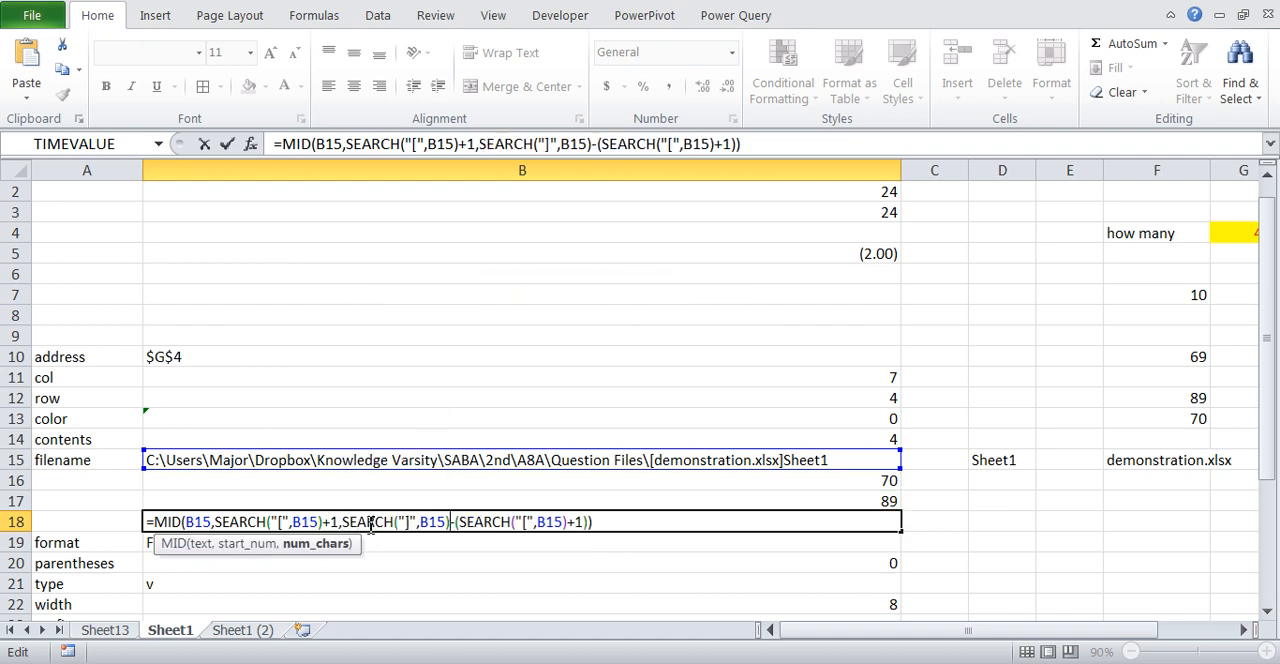
{"action": "key", "text": "Return"}
{"action": "key", "text": "Up"}
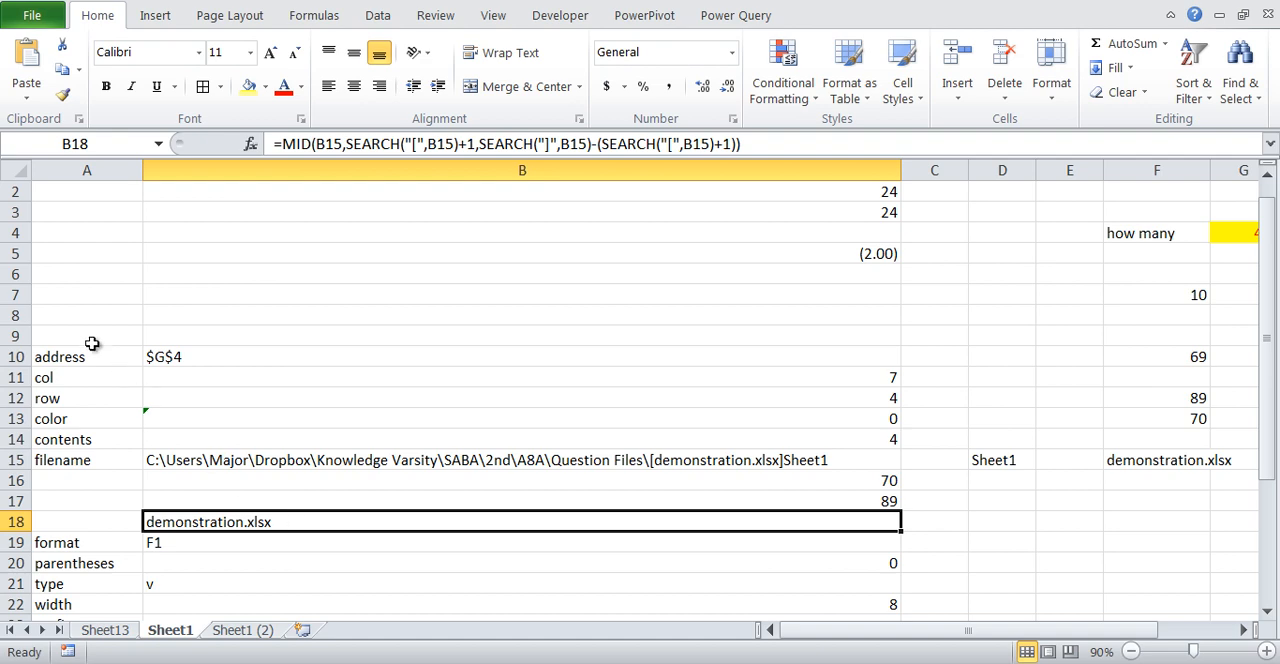
- Bring up the list of open workbooks
{"action": "mouse_move", "coordinate": [443, 637]}
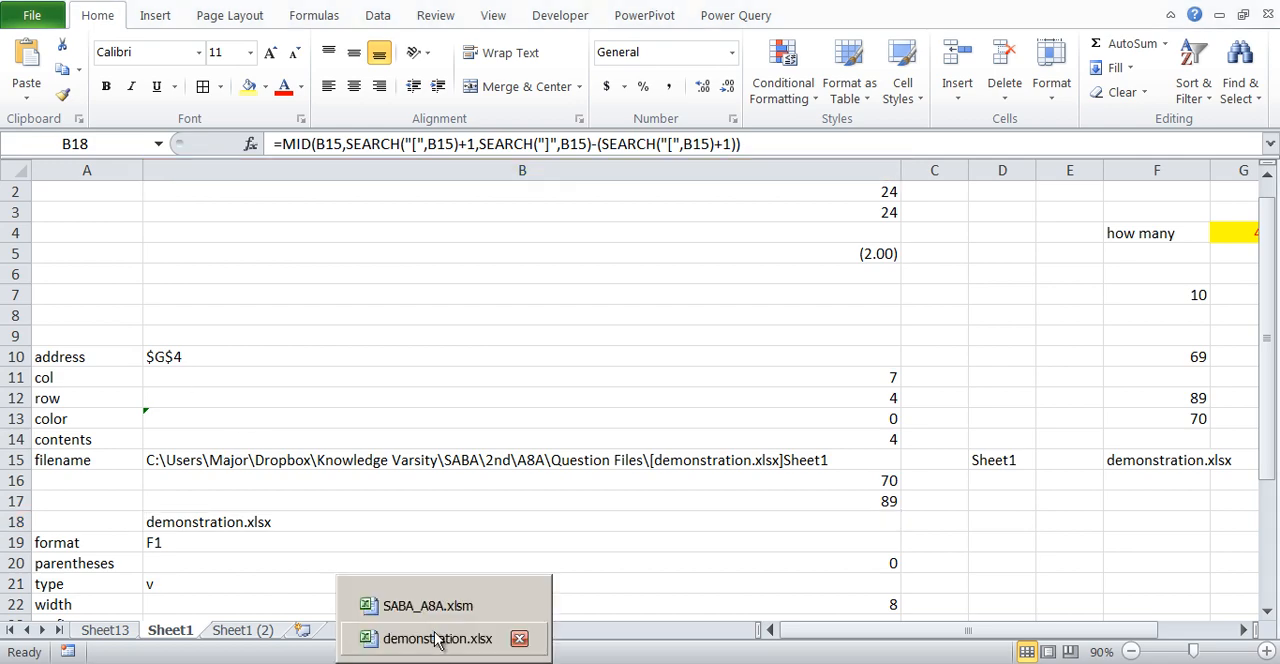